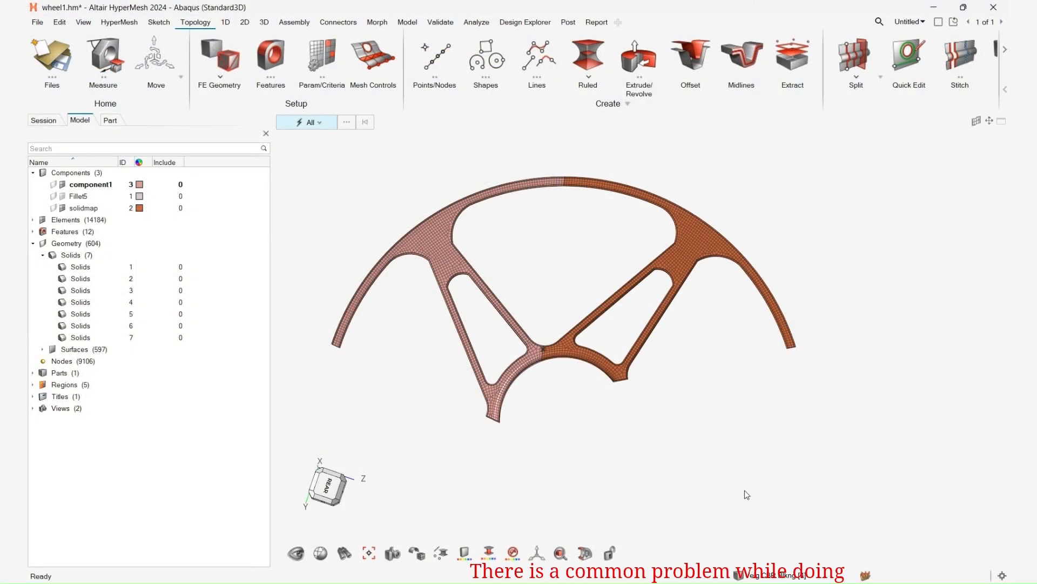
Select one solidmap element beside the rim interface and expand the selection to its adjacent elements to check connectivity with component1.
right_click_drag(535, 246, 544, 308)
scroll(558, 244, "up", 7)
middle_click_drag(643, 249, 718, 250)
scroll(653, 254, "down", 6)
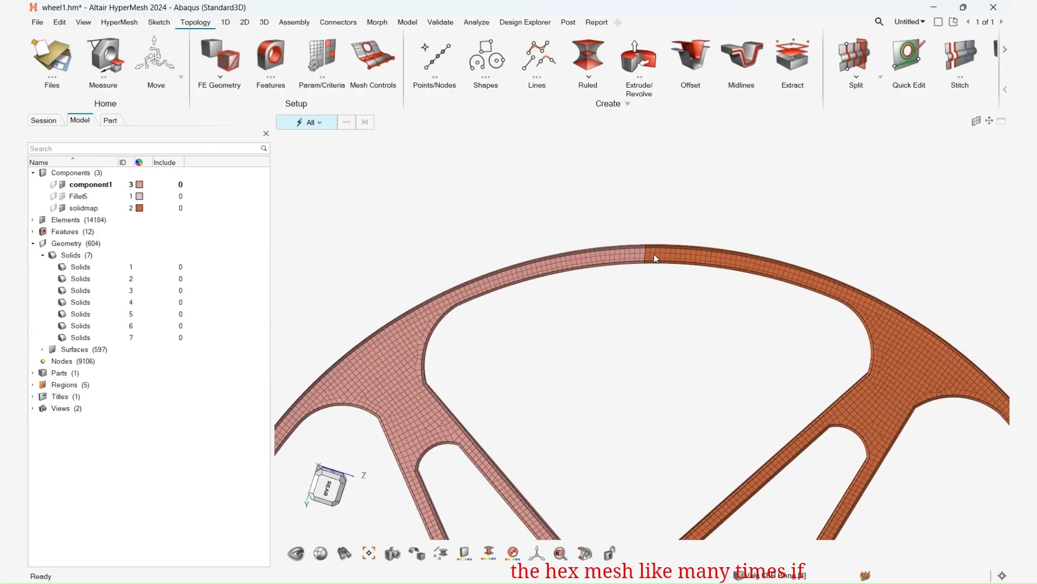
scroll(644, 245, "up", 5)
scroll(586, 286, "up", 6)
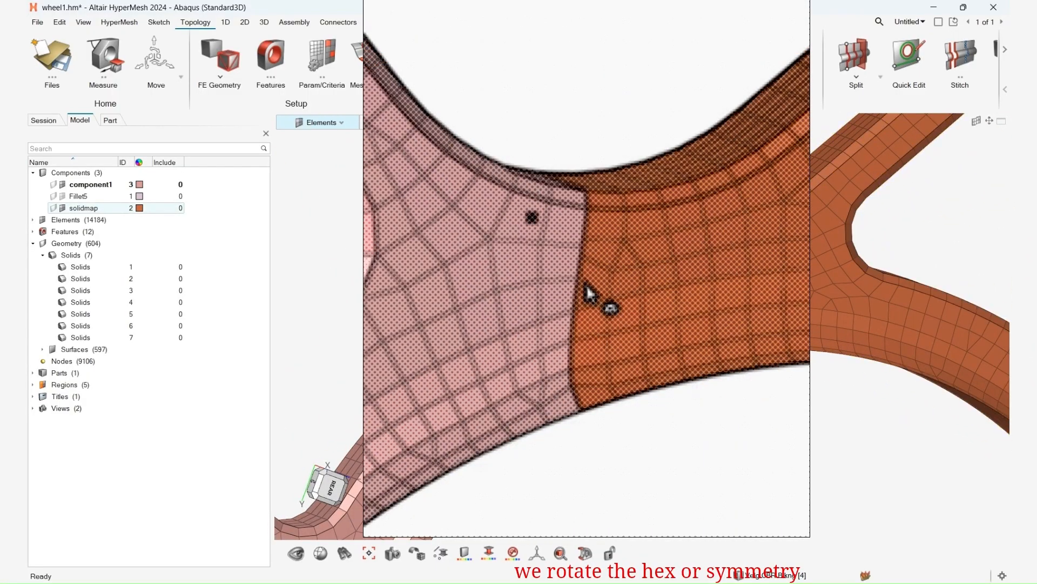
left_click(586, 286)
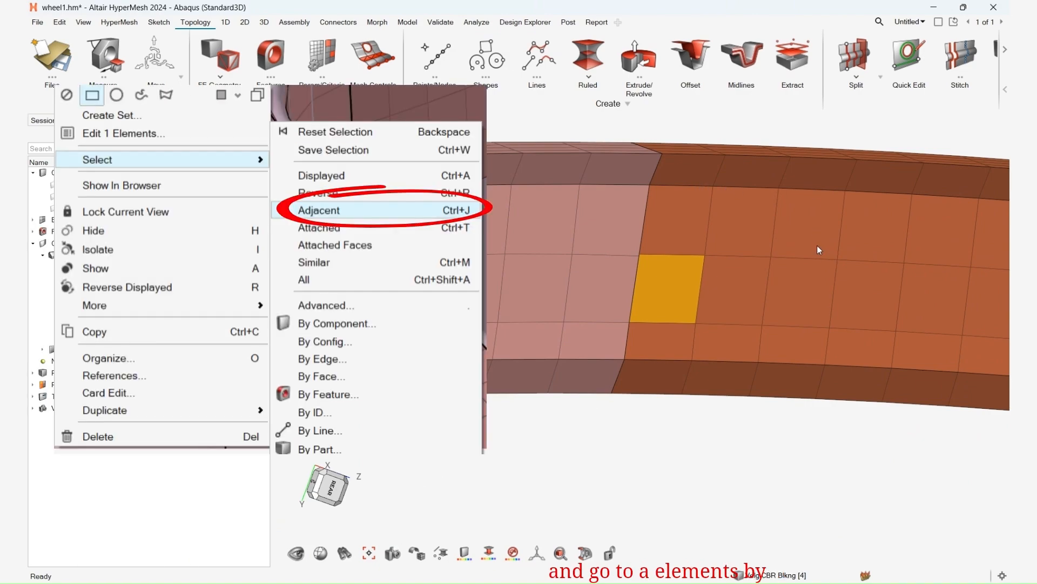
key("ctrl+j")
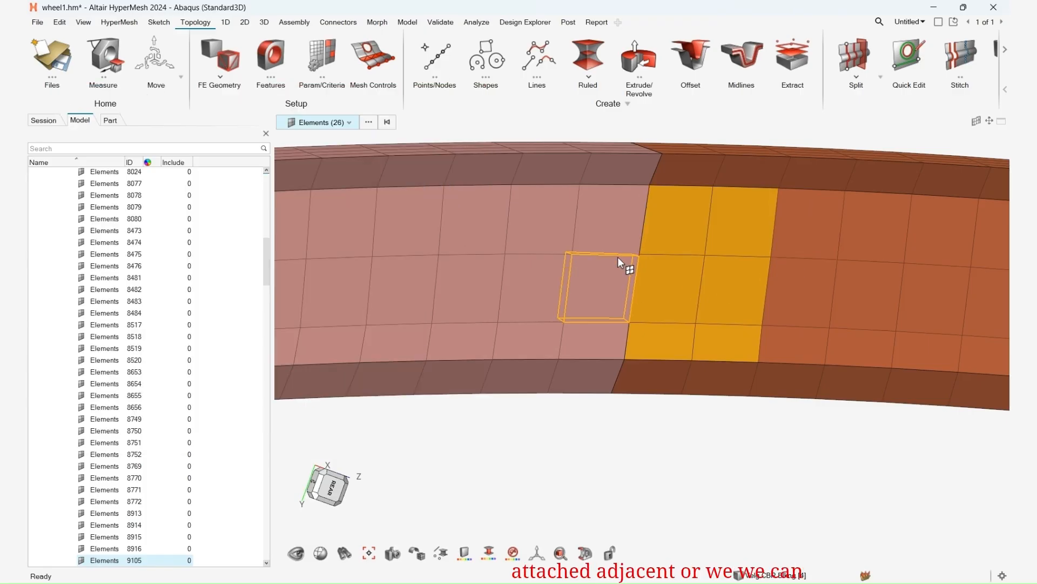
Examine the hub junction to see whether the adjacent-element selection crosses between the two mesh components.
scroll(640, 268, "down", 10)
scroll(642, 265, "down", 3)
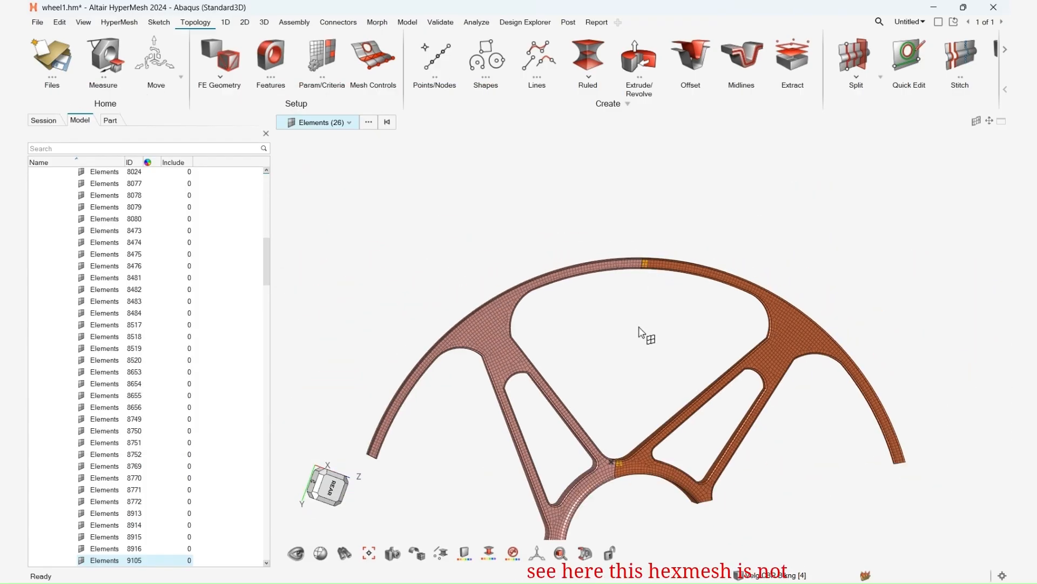
right_click_drag(638, 392, 640, 319)
scroll(632, 381, "up", 6)
scroll(595, 398, "up", 3)
scroll(595, 398, "up", 5)
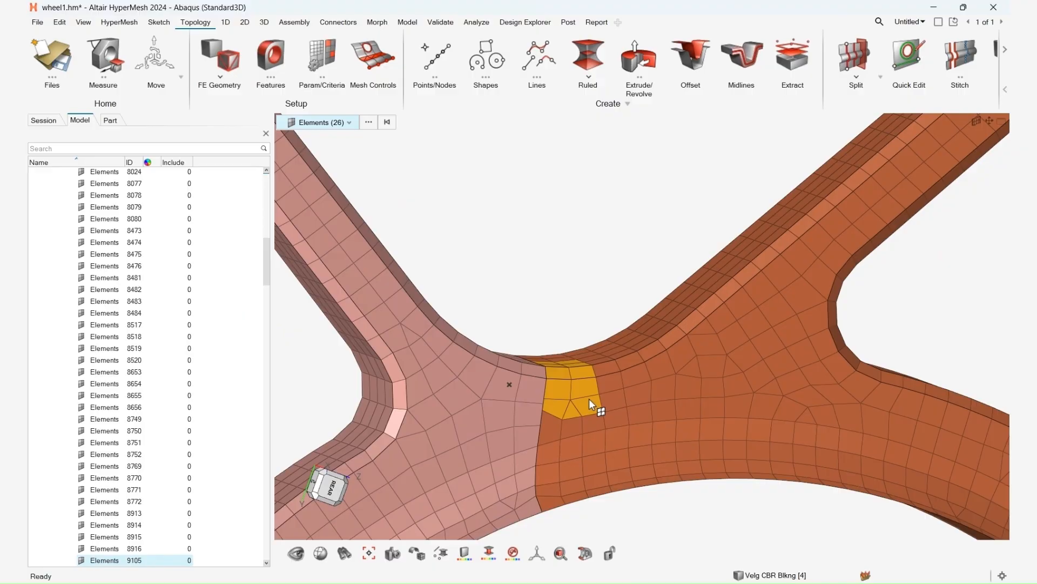
left_click_drag(585, 401, 539, 393, "ctrl")
scroll(530, 385, "down", 6)
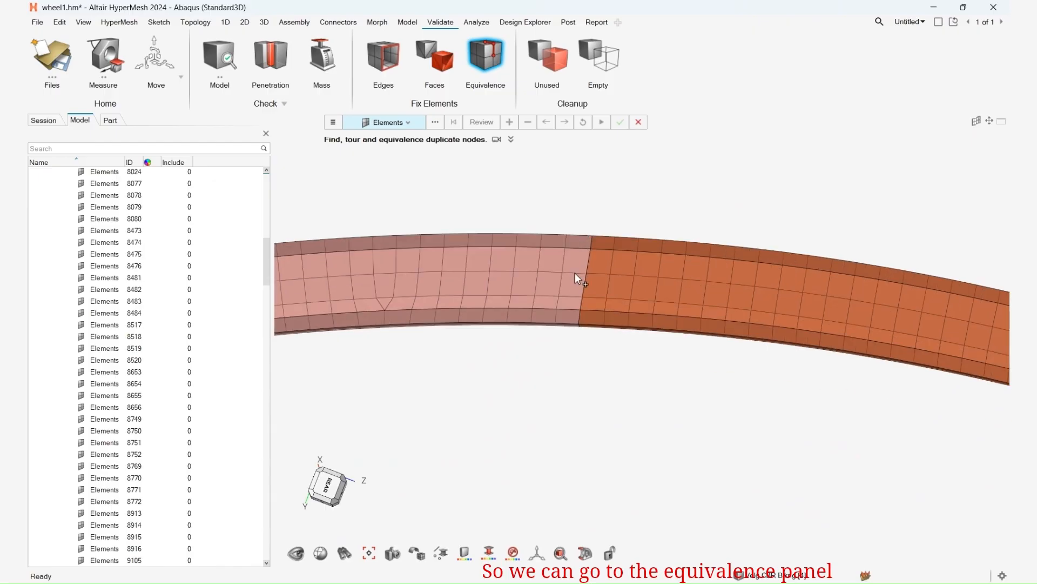
Select the elements on both sides of the rim interface for equivalencing and review duplicate nodes at a tolerance of 0.01.
left_click_drag(576, 272, 592, 259, "ctrl")
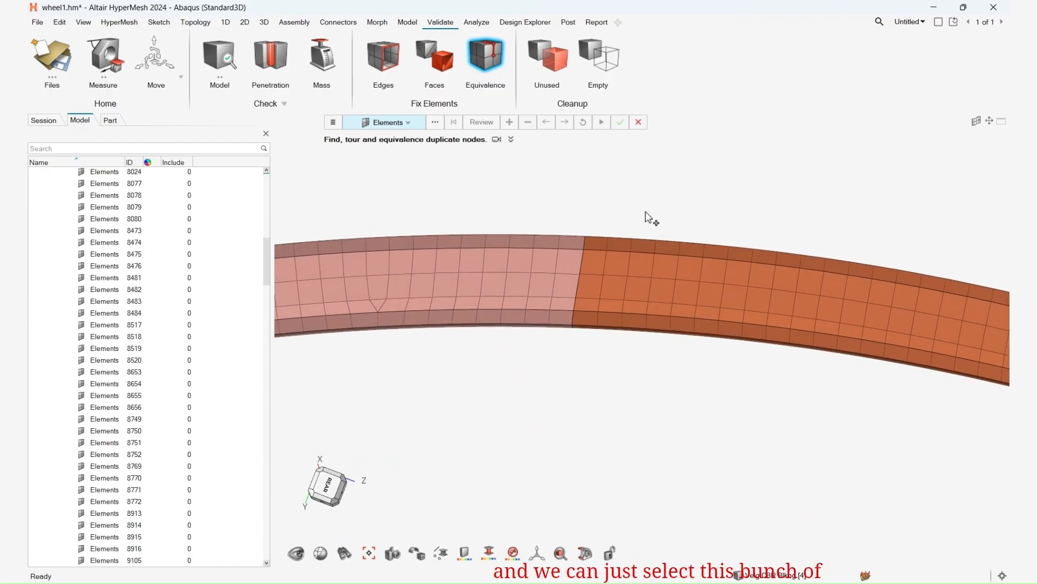
left_click_drag(671, 200, 512, 409, "shift")
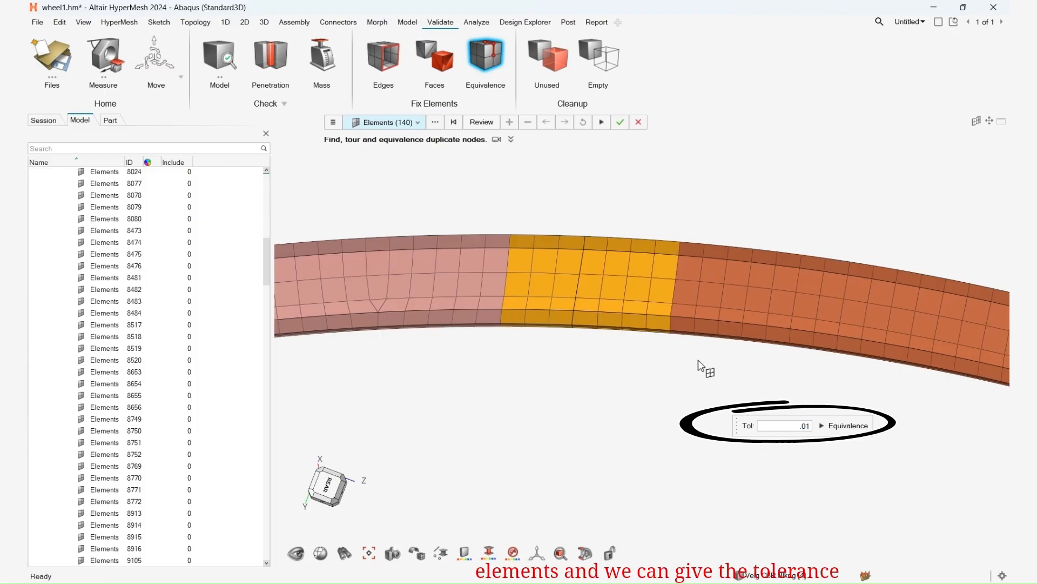
left_click(482, 122)
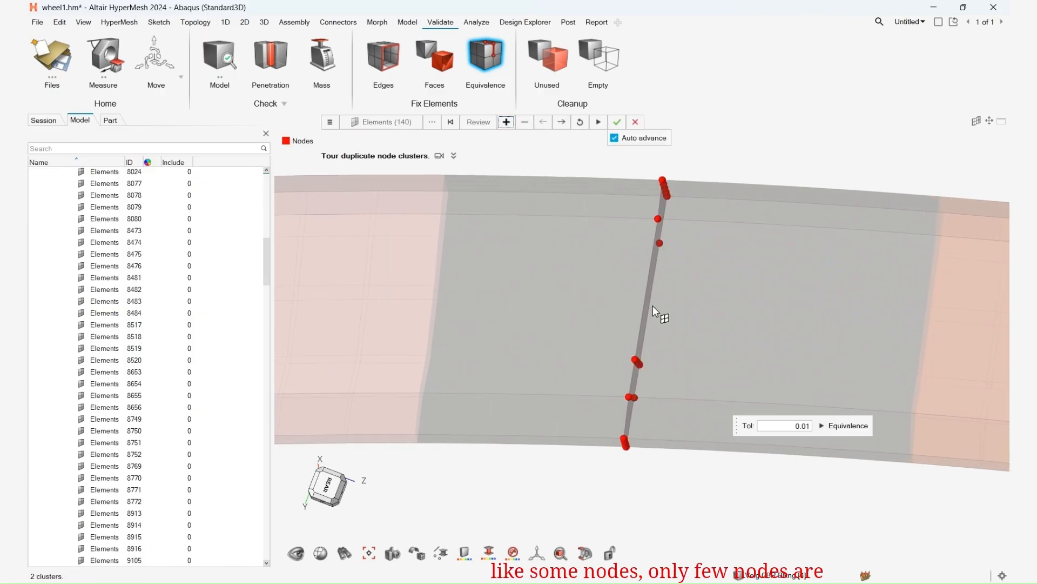
Set the equivalence tolerance to 0.10 and merge the duplicate nodes across the rim interface.
mouse_move(663, 326)
middle_mouse_down()
mouse_move(597, 315)
mouse_move(611, 289)
mouse_move(622, 303)
middle_mouse_up()
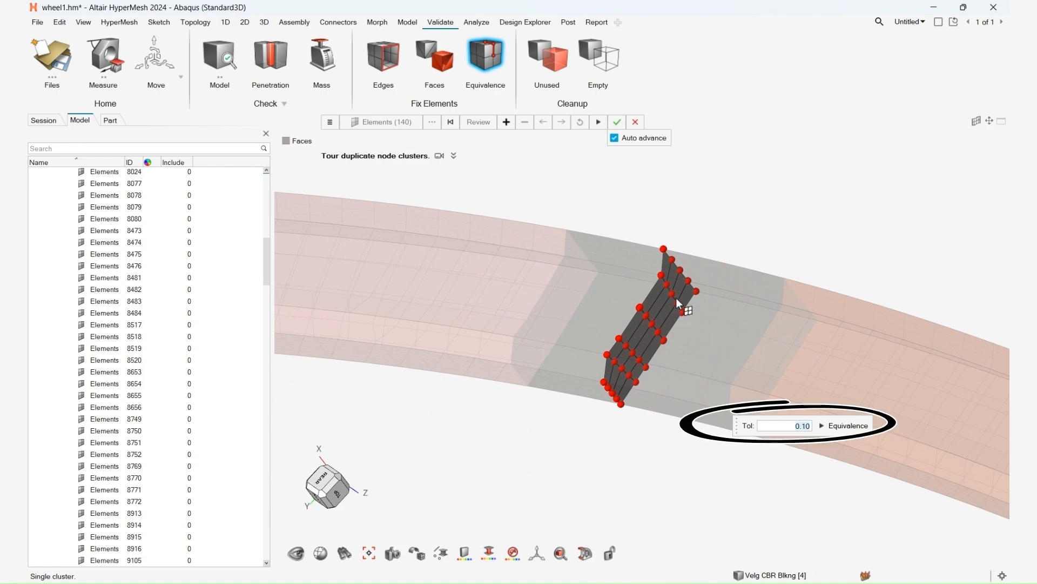
scroll(669, 307, "up", 3)
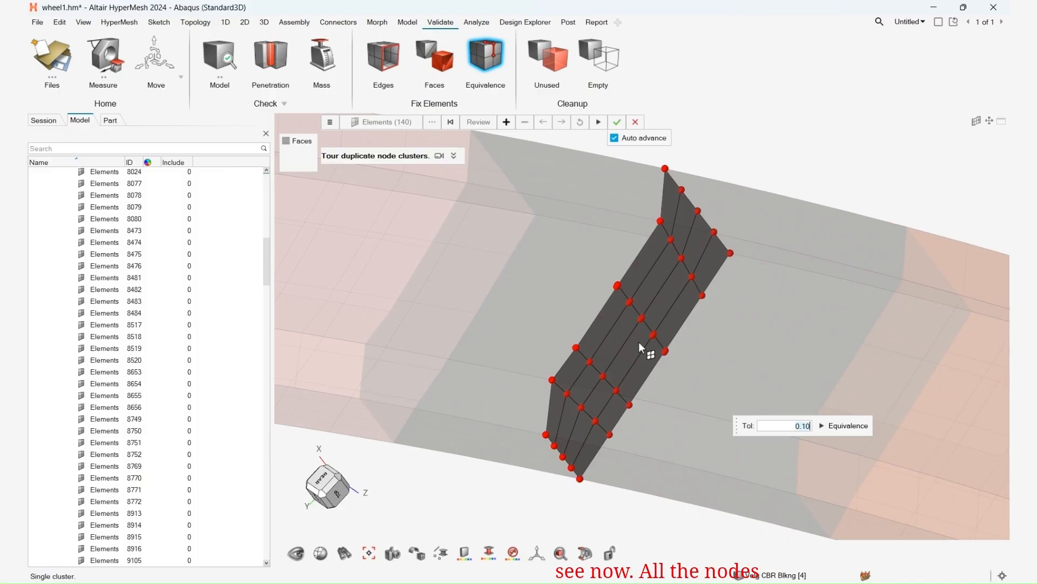
left_click(618, 123)
Recheck rim connectivity by selecting one solidmap element beside the interface and expanding to adjacent elements three times, then clear the selection.
scroll(692, 370, "down", 5)
middle_click_drag(670, 387, 737, 371)
scroll(671, 363, "up", 4)
middle_click_drag(626, 417, 623, 387)
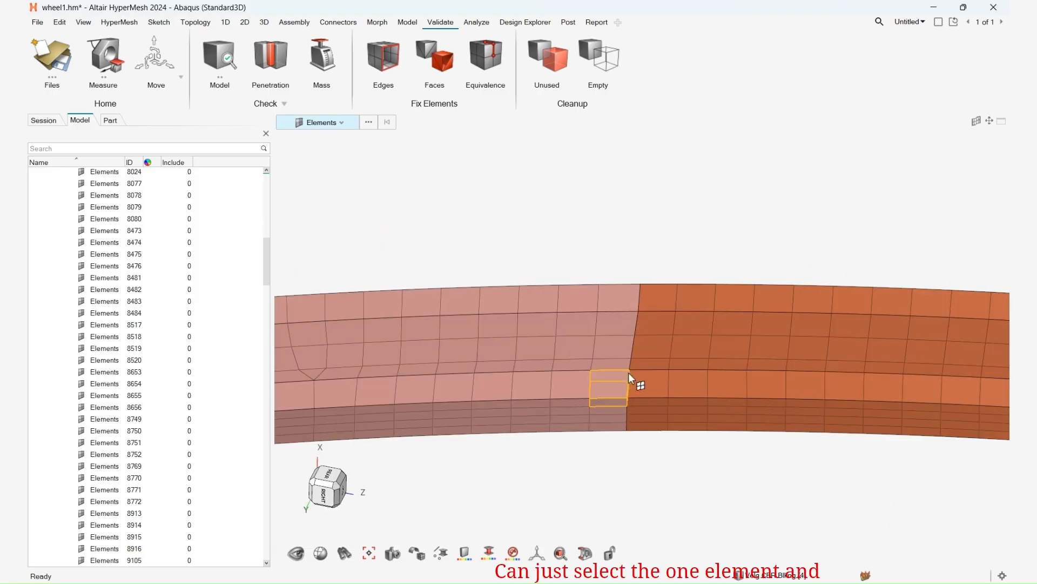
left_click(646, 347)
right_click(654, 351)
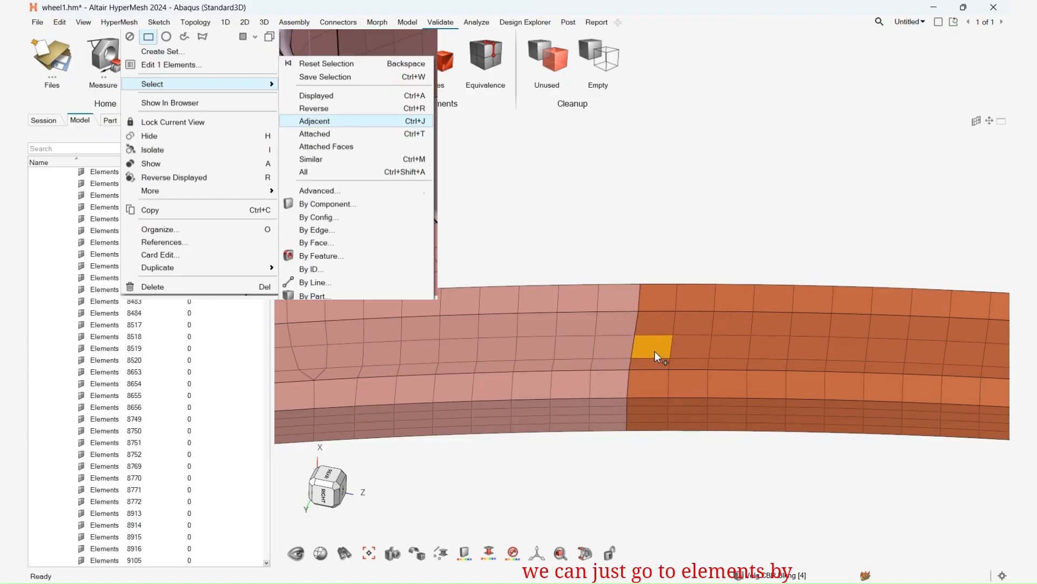
key("ctrl+j")
key("ctrl+j")
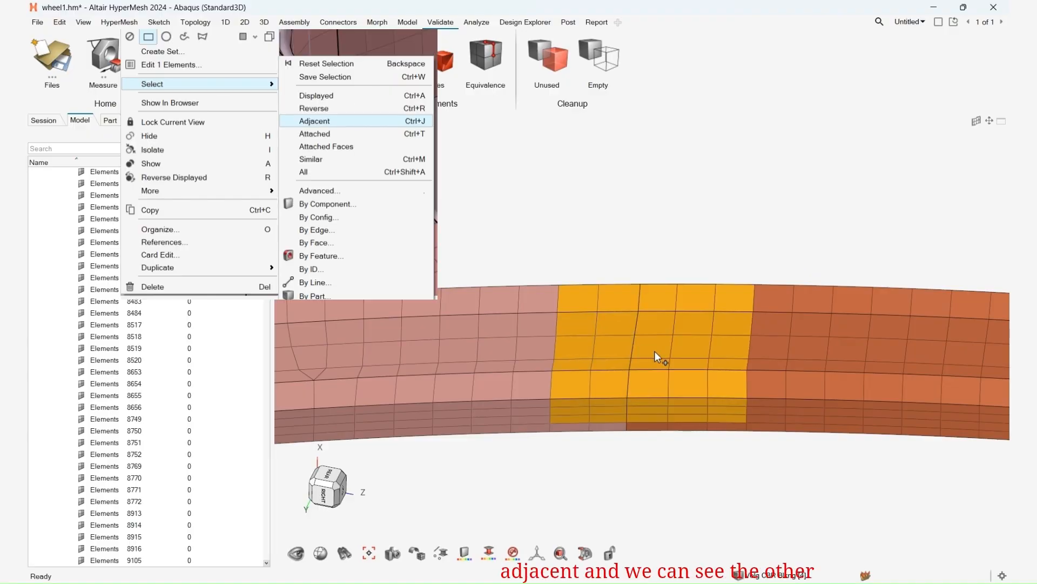
key("ctrl+j")
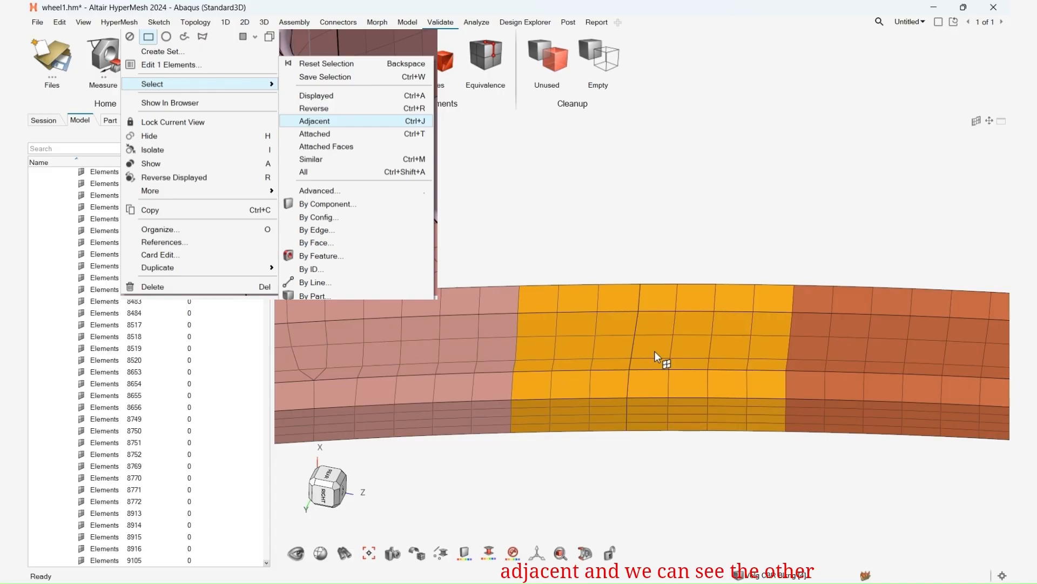
key("Escape")
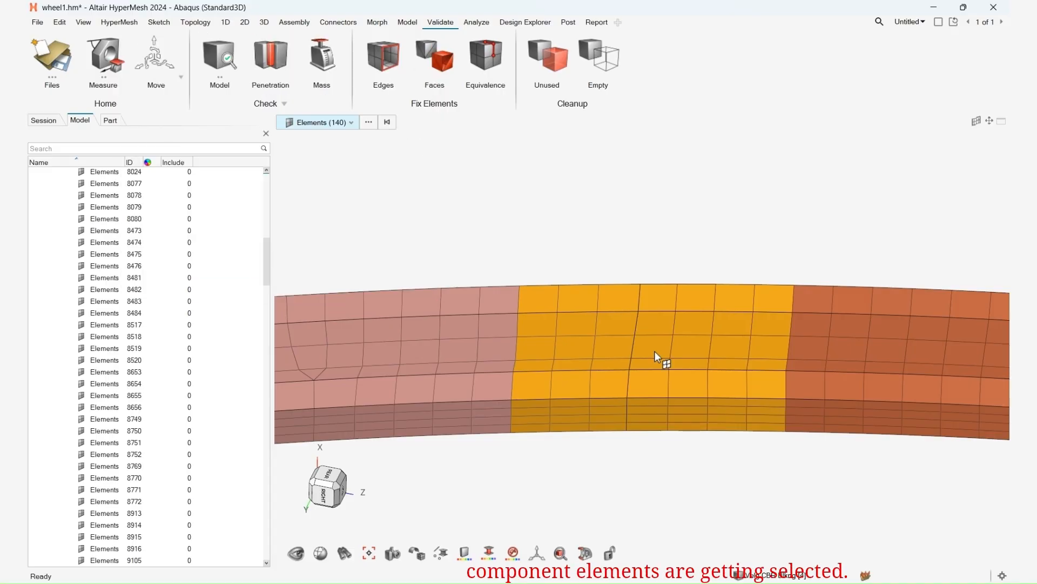
key("Escape")
left_click(448, 52)
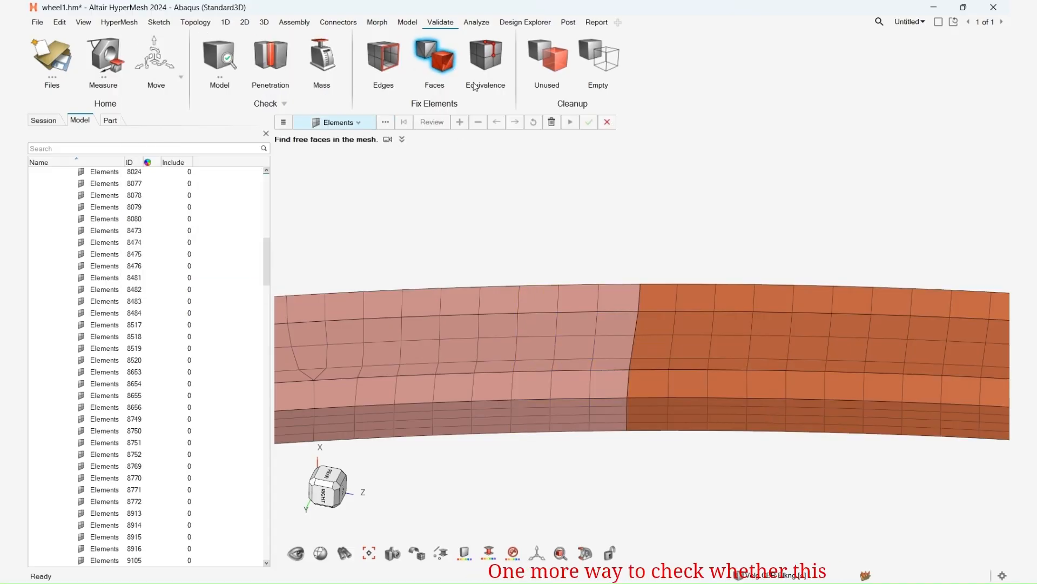
left_click_drag(725, 205, 480, 479)
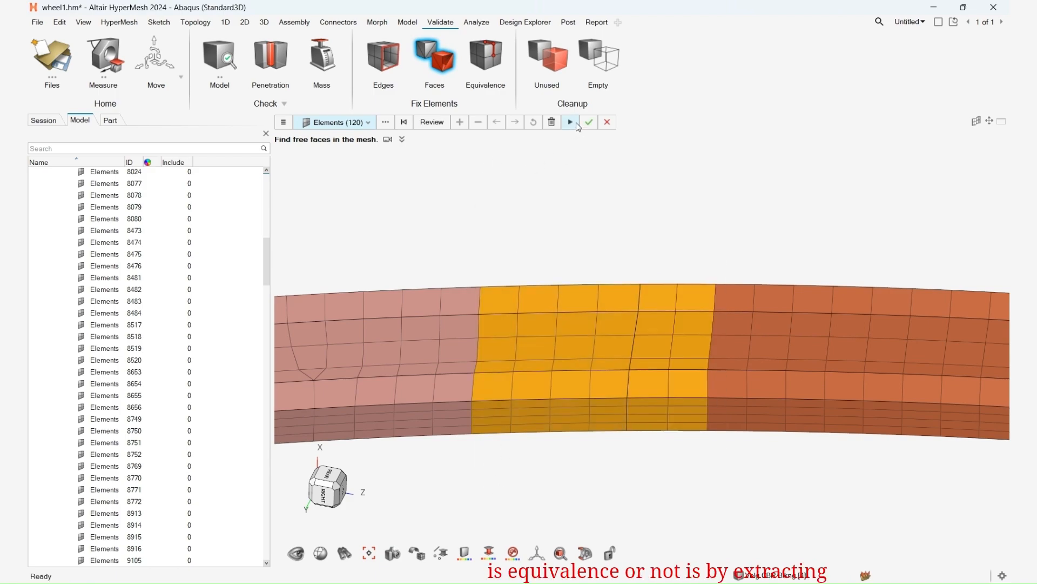
left_click(602, 123)
Find the free faces of a block of elements spanning the rim interface.
left_click(434, 47)
left_click_drag(806, 231, 463, 496)
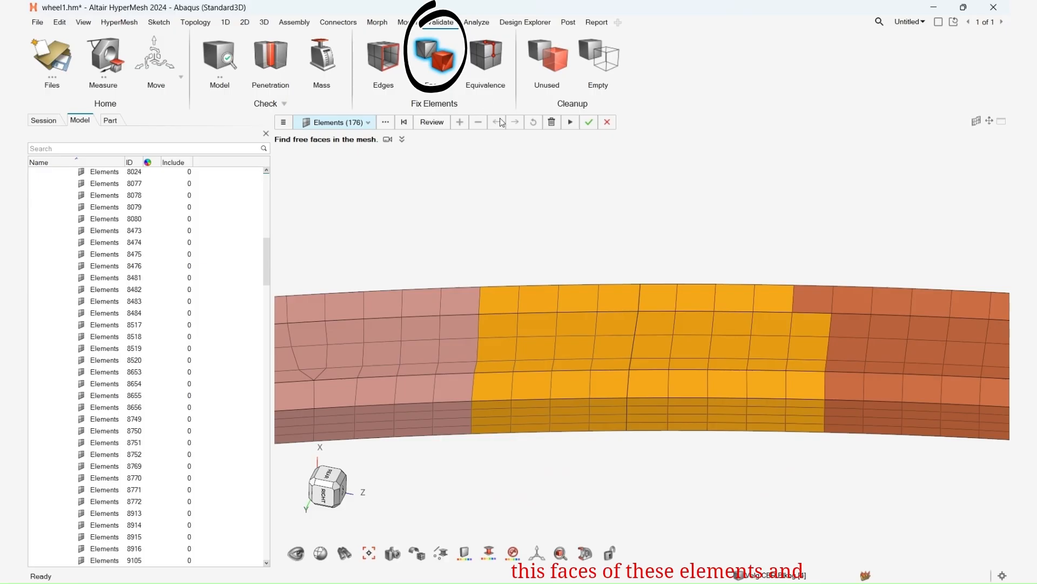
left_click(589, 122)
scroll(725, 387, "up", 2)
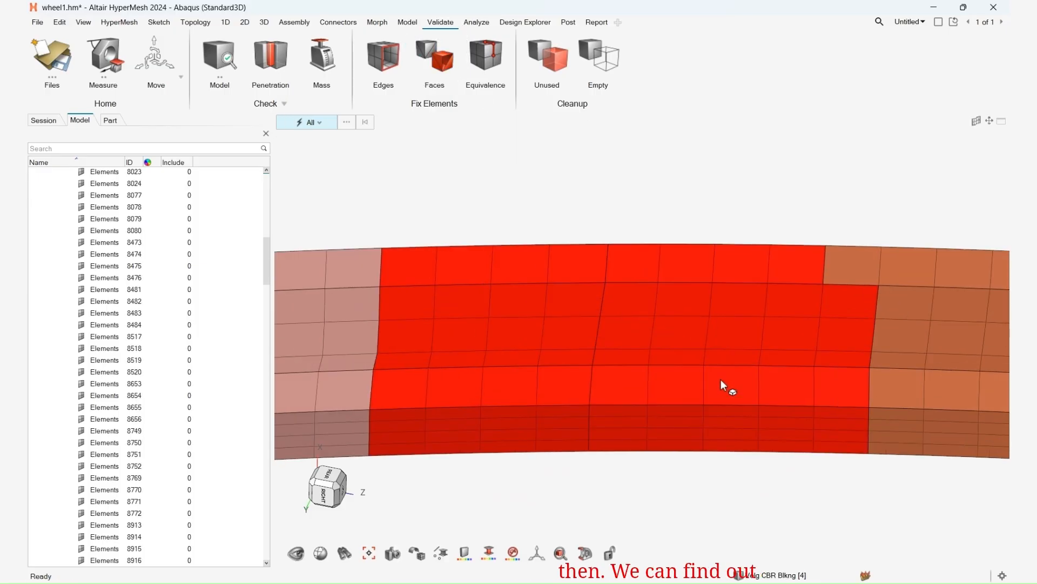
Check the ^faces component for free edges across the rim interface.
left_click(392, 61)
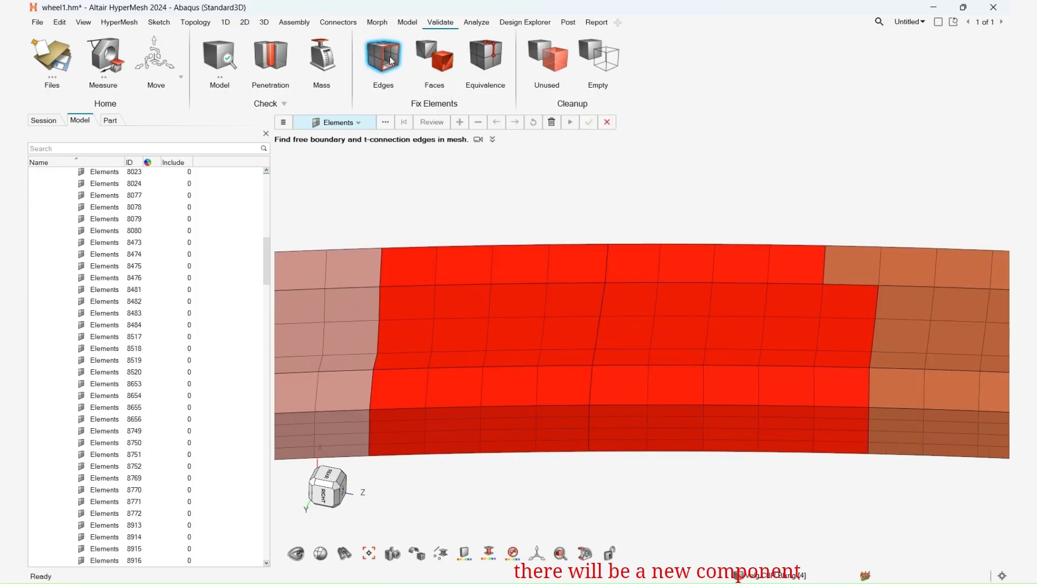
left_click(331, 121)
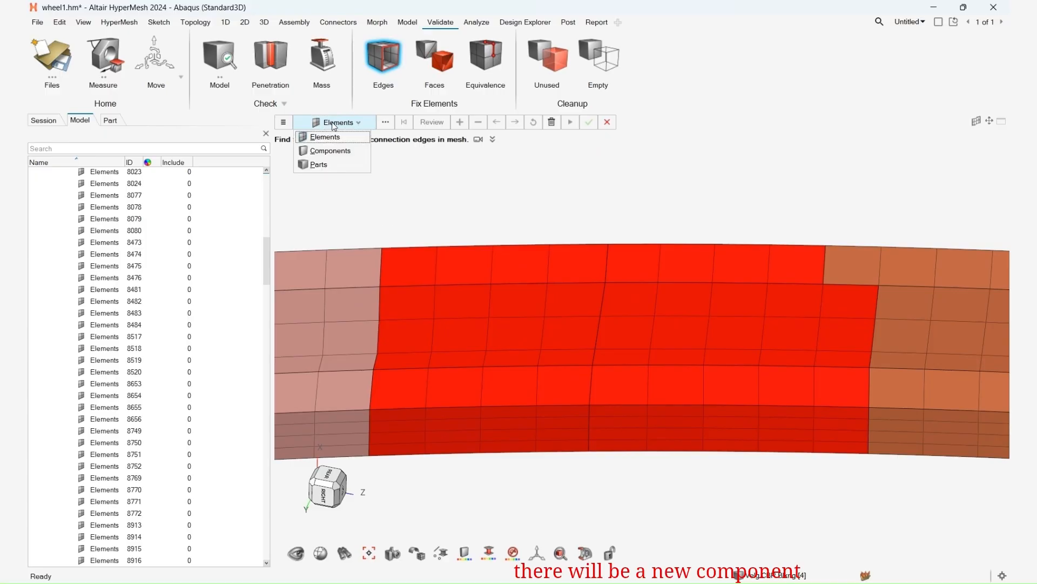
left_click(326, 153)
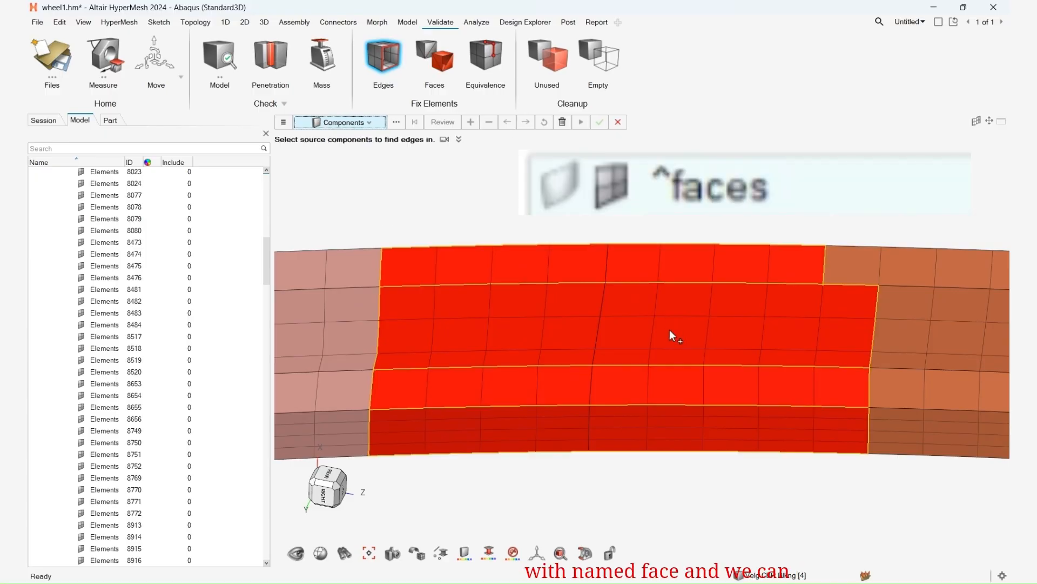
left_click(689, 342)
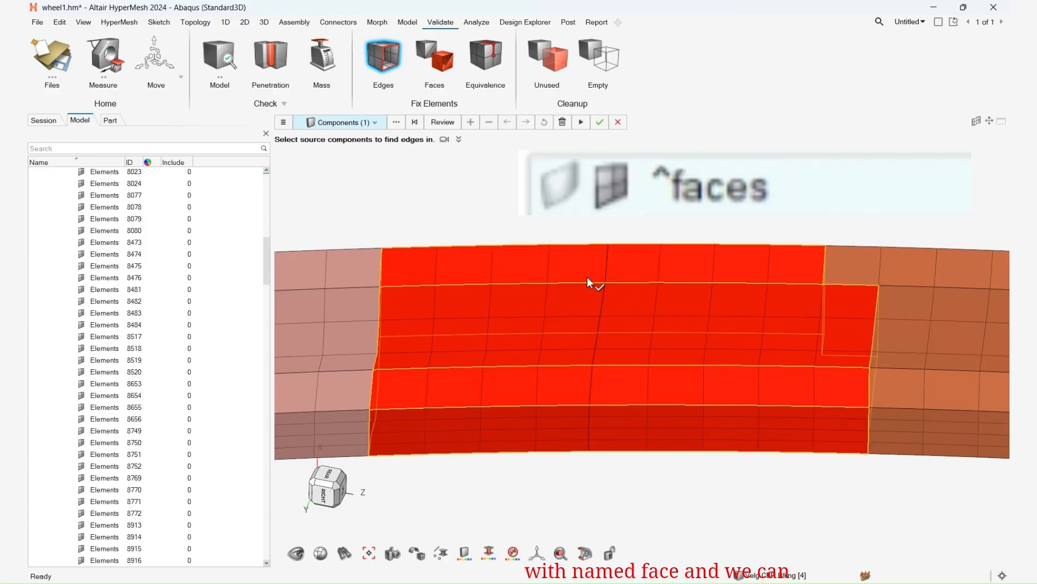
left_click(581, 123)
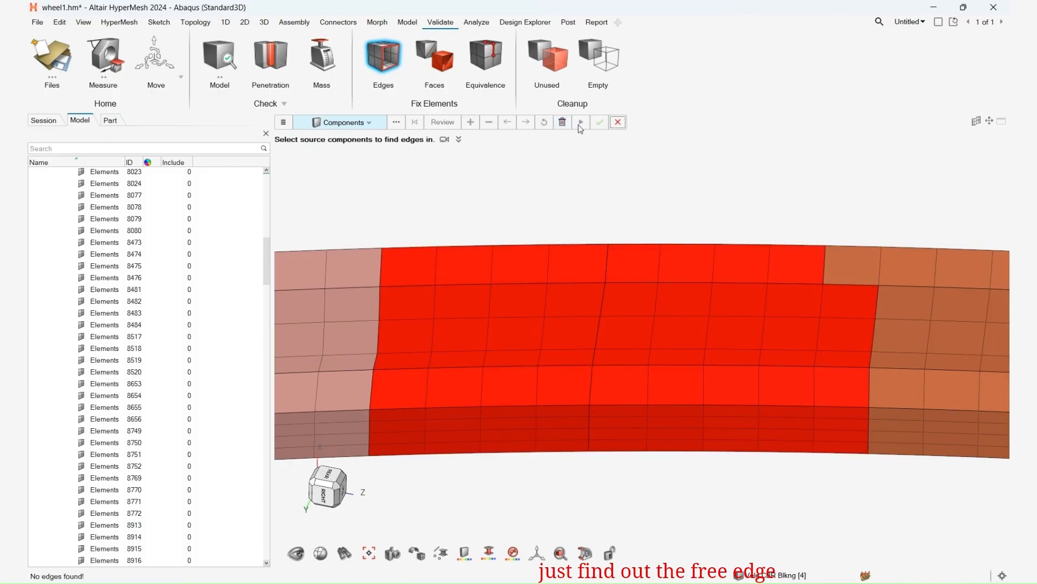
left_click(517, 424)
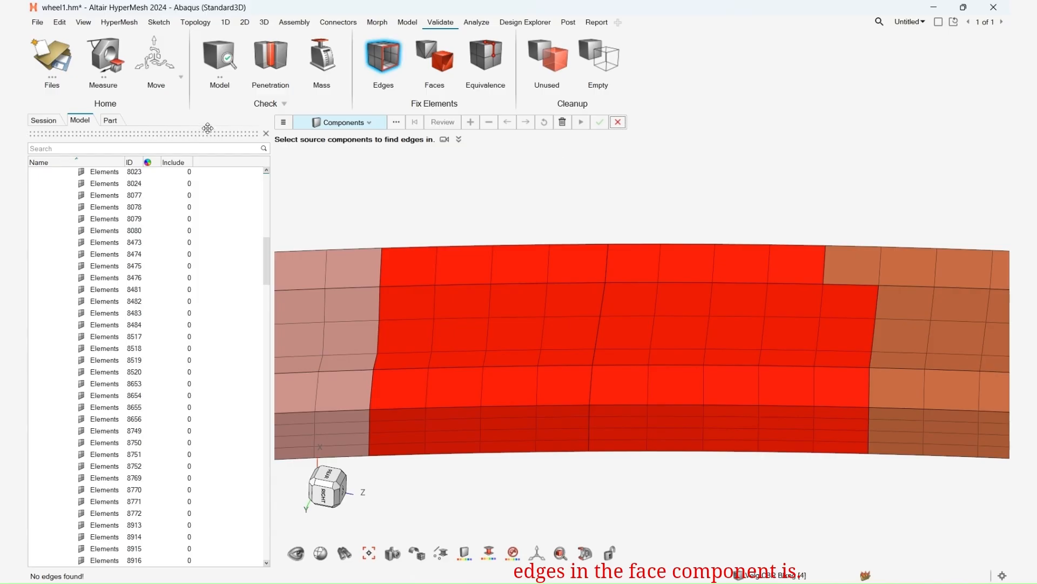
Change the edge search to T Edges and check the ^faces component again.
left_click(284, 123)
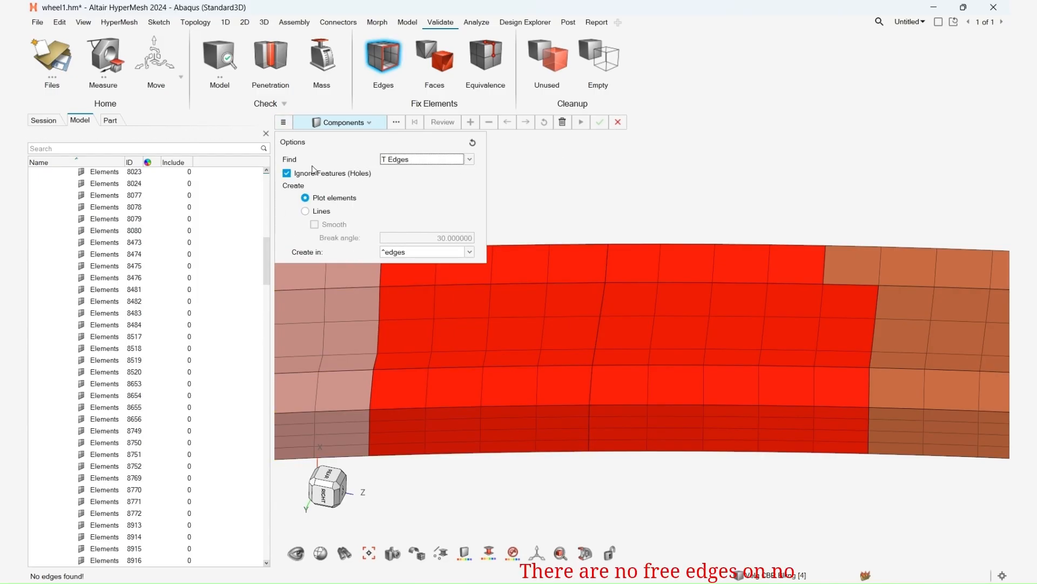
left_click(403, 168)
left_click(621, 352)
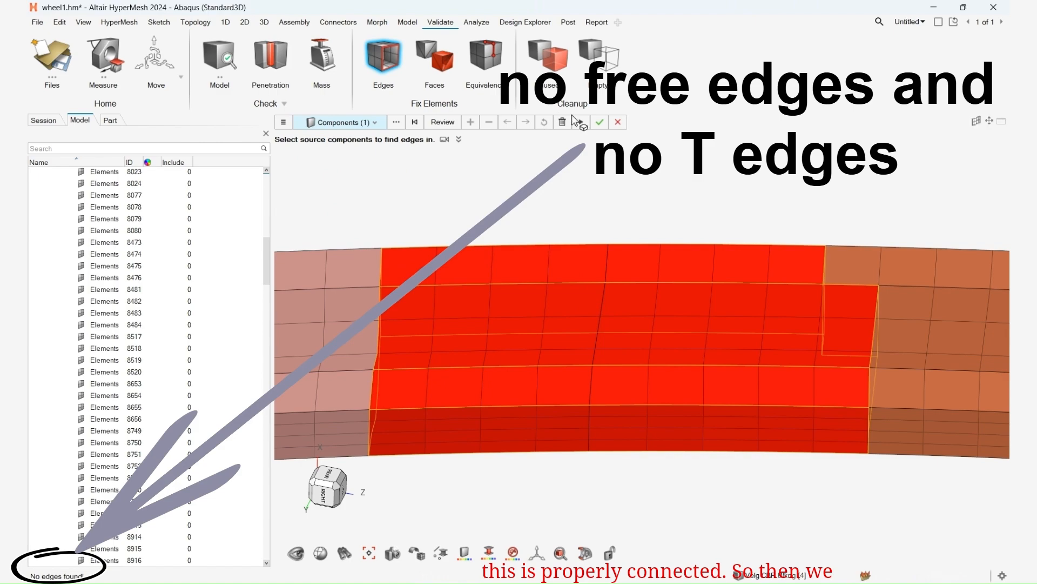
left_click(598, 124)
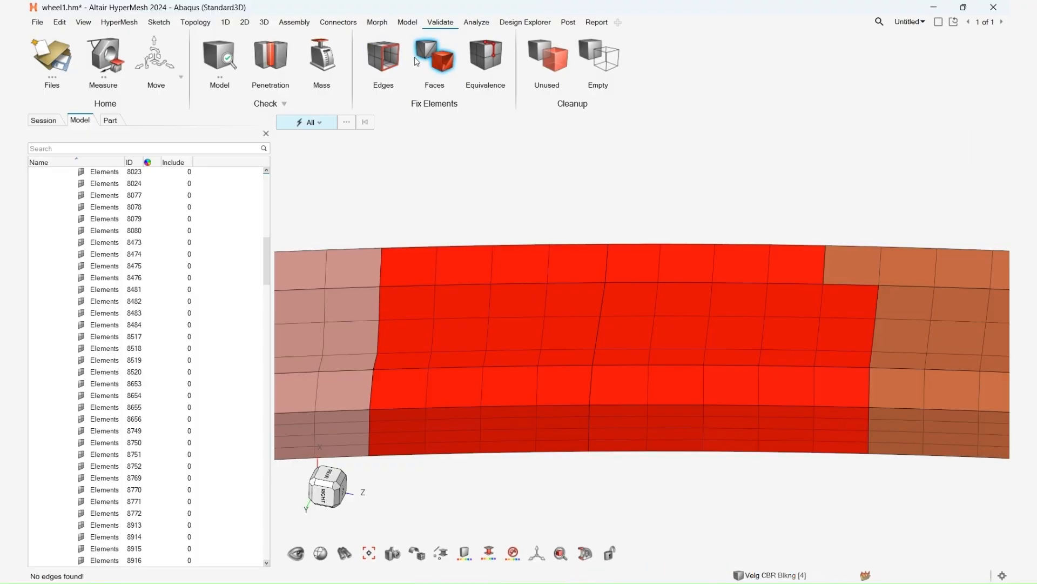
Delete the temporary ^faces and ^edges components.
left_click(431, 58)
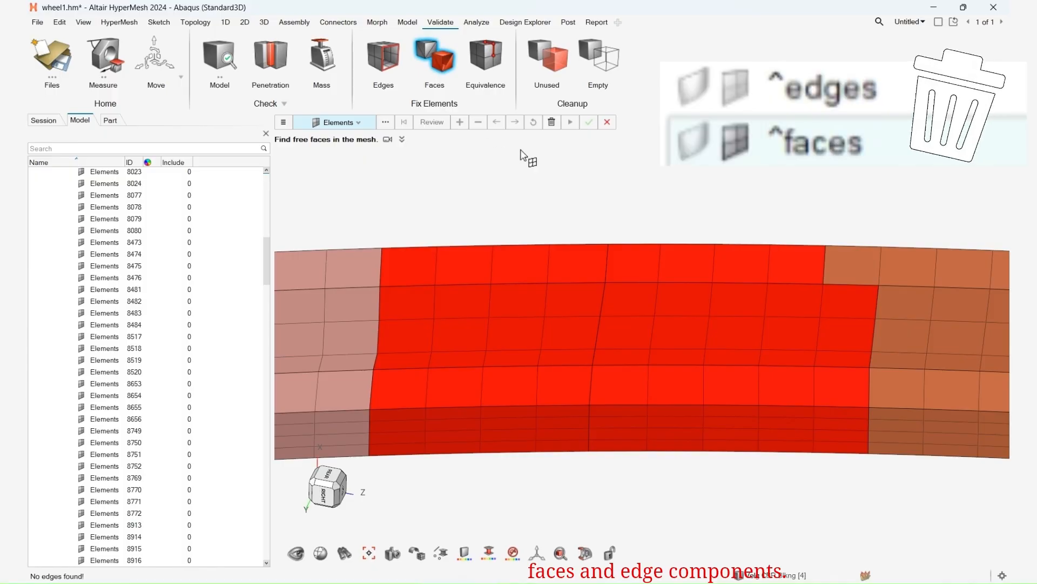
left_click(552, 122)
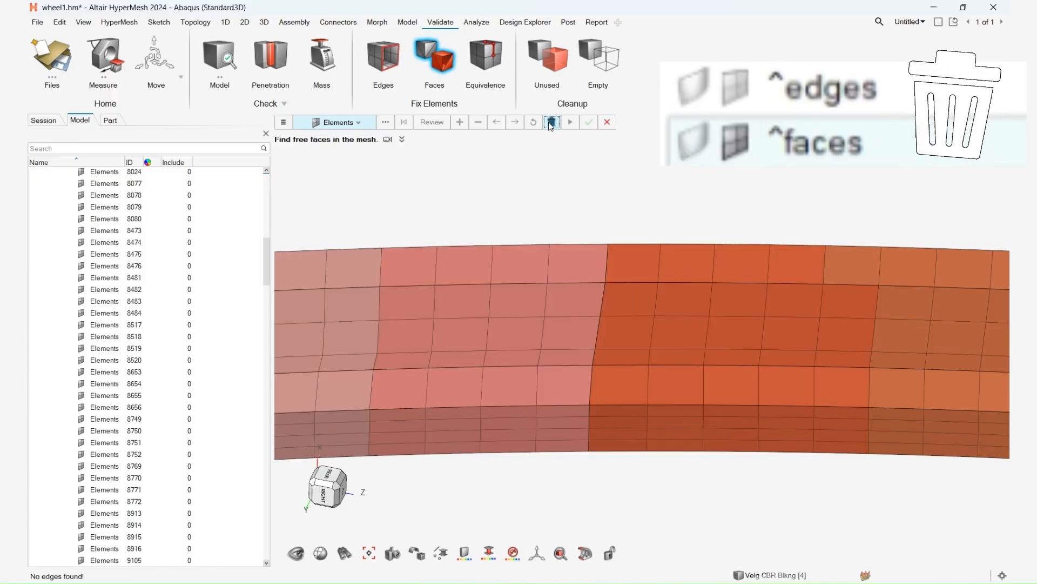
left_click(378, 75)
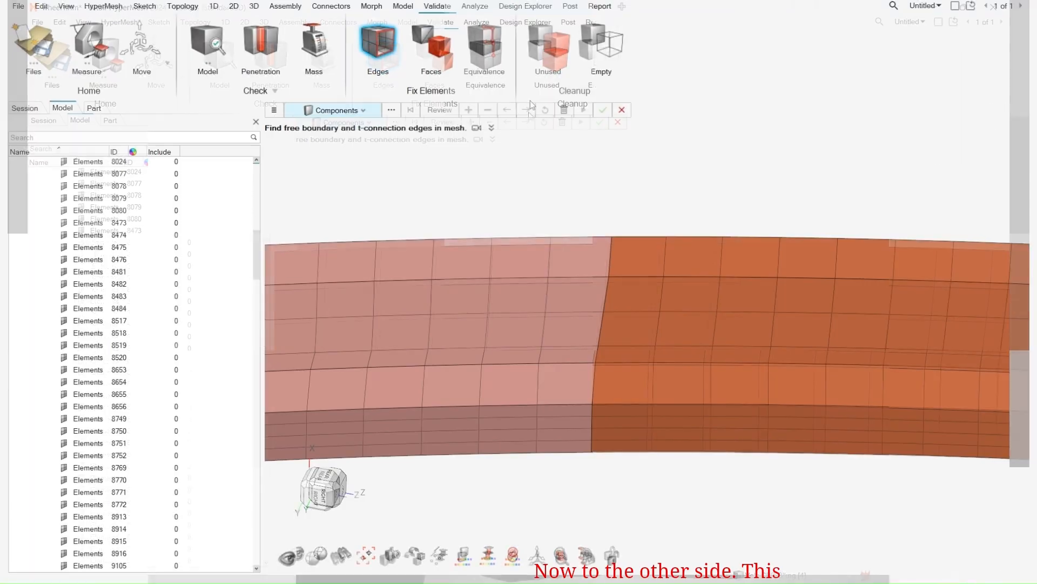
Find duplicate nodes in a block of elements spanning the hub-side interface of the two components, using the 0.10 tolerance.
scroll(602, 303, "down", 8)
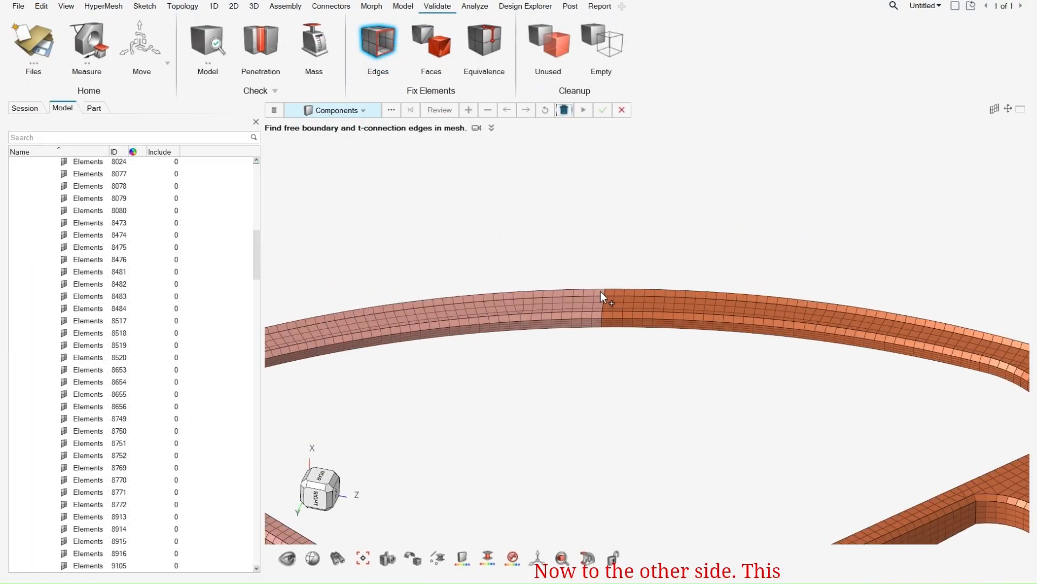
scroll(610, 470, "up", 8)
mouse_move(560, 295)
middle_mouse_down()
mouse_move(574, 380)
mouse_move(584, 335)
mouse_move(563, 296)
mouse_move(688, 337)
mouse_move(672, 398)
mouse_move(630, 239)
mouse_move(663, 455)
mouse_move(736, 479)
mouse_move(687, 366)
mouse_move(746, 405)
mouse_move(679, 398)
mouse_move(660, 343)
mouse_move(627, 338)
mouse_move(638, 349)
mouse_move(522, 405)
middle_mouse_up()
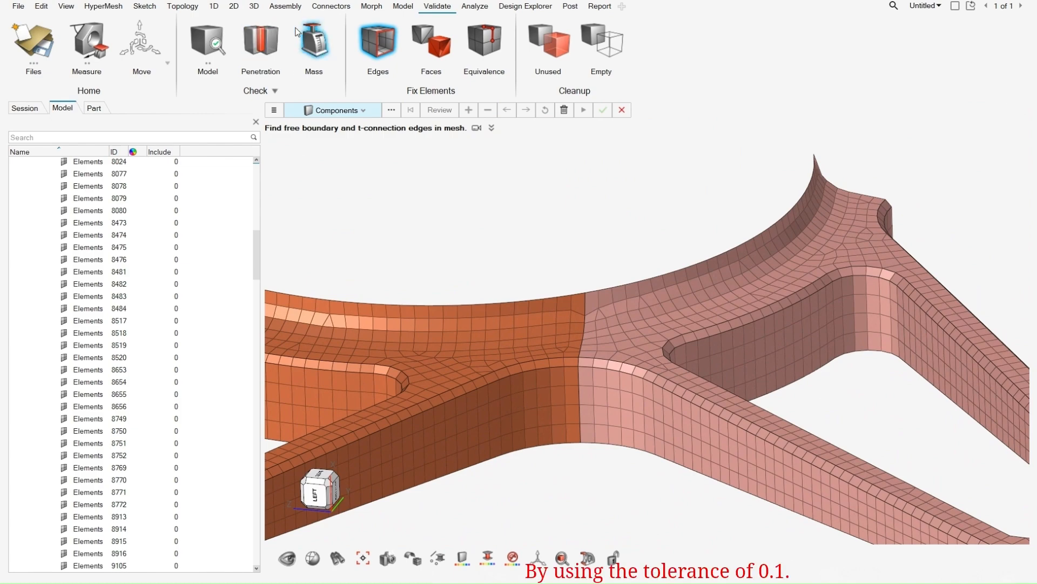
left_click(485, 43)
left_click_drag(619, 250, 535, 493)
left_click(481, 112)
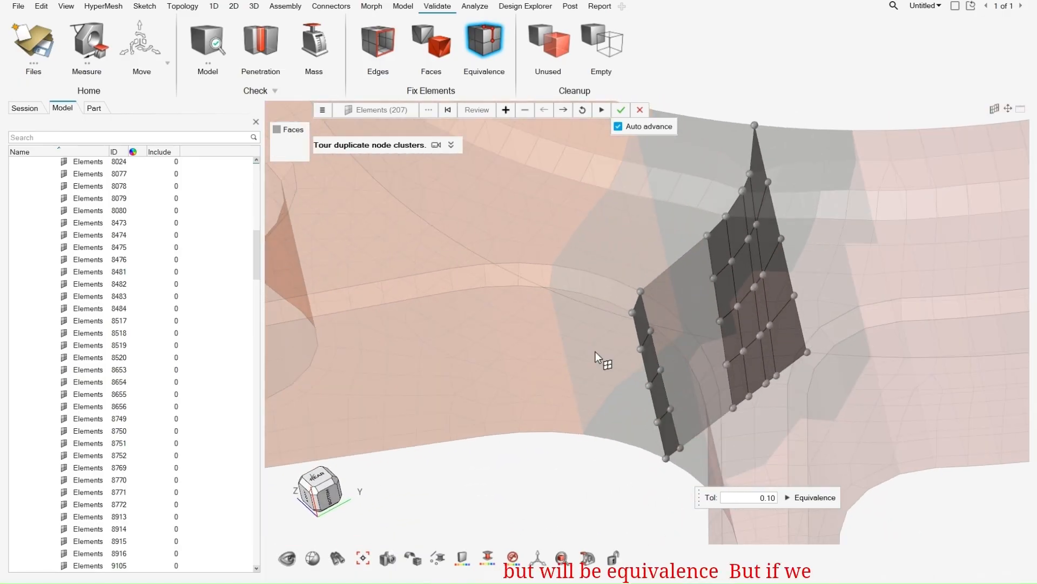
Raise the equivalence tolerance to 0.30 to preview which interface nodes would merge.
left_click(750, 500)
key("BackSpace")
type(".3")
key("Return")
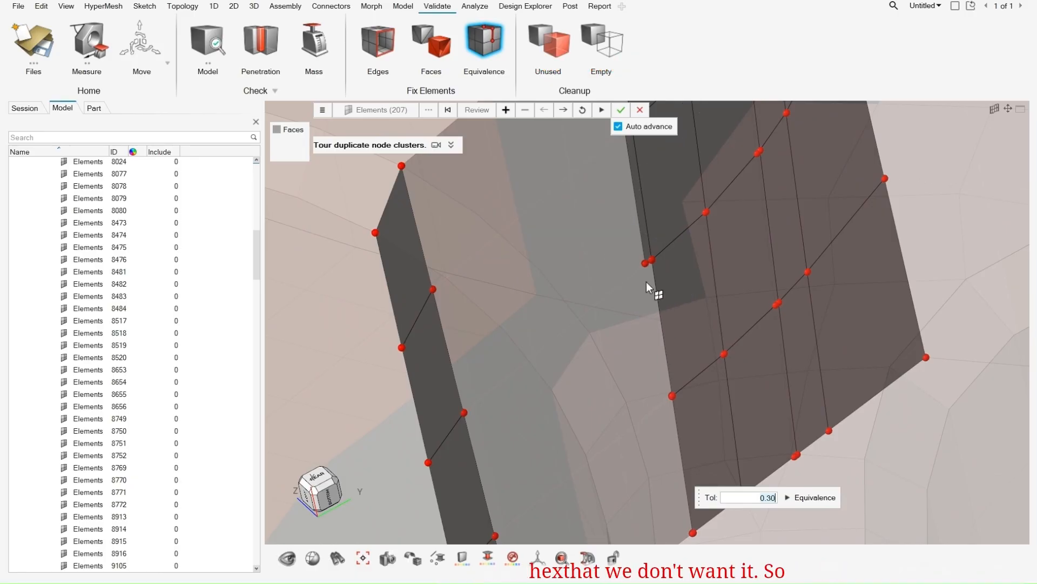
Equivalence the duplicate nodes of the selected hub interface elements with a tolerance of 0.01.
scroll(644, 248, "up", 4)
scroll(649, 273, "down", 4)
scroll(649, 276, "down", 4)
mouse_move(554, 300)
middle_mouse_down()
mouse_move(484, 333)
mouse_move(567, 324)
mouse_move(560, 316)
middle_mouse_up()
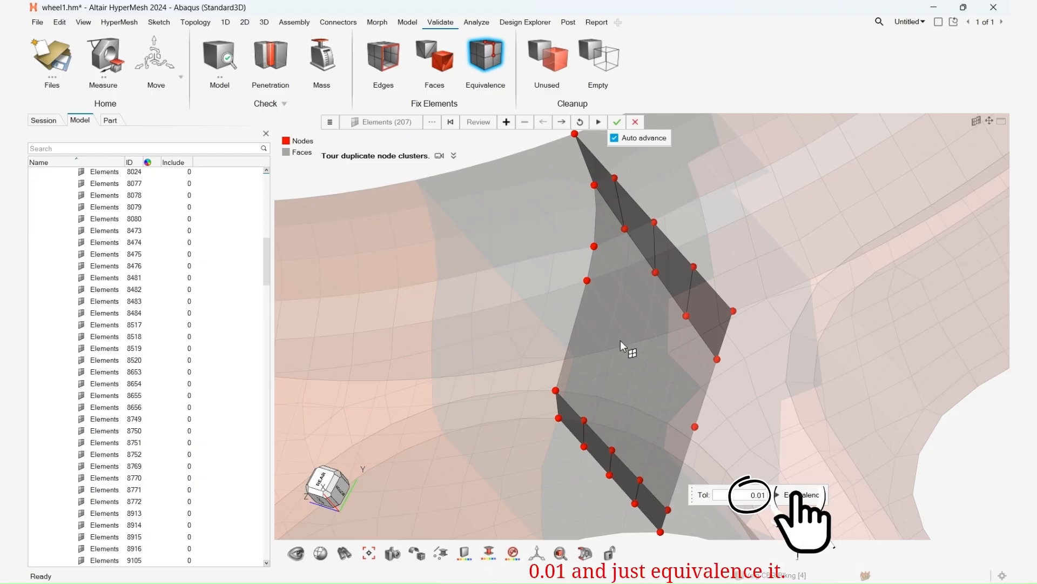
left_click(790, 496)
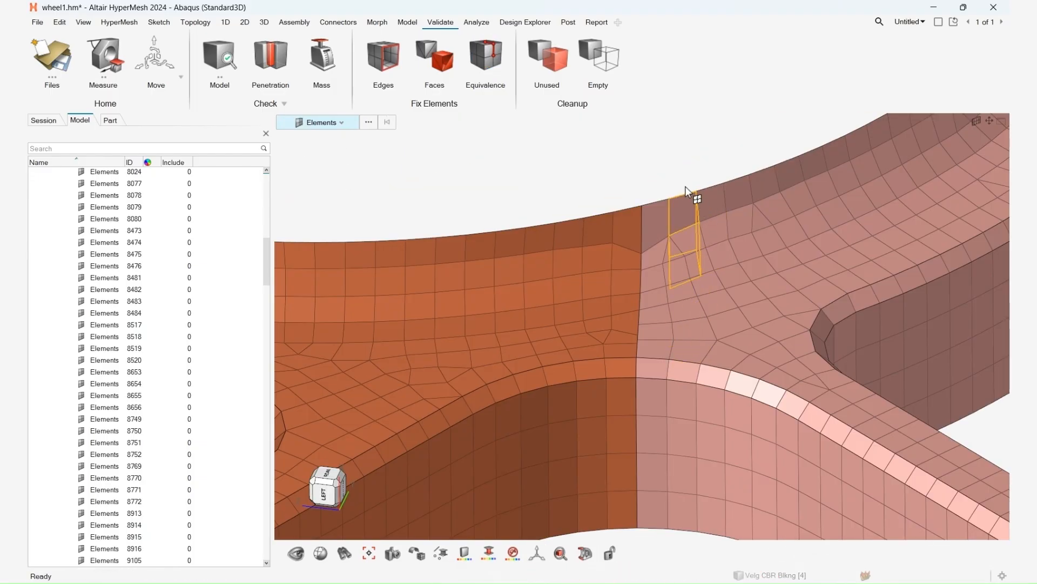
Hide the block of elements beside the hub interface and the elements spanning the rim joint.
left_click_drag(678, 178, 820, 481)
key("h")
scroll(751, 368, "down", 10)
scroll(749, 444, "up", 4)
left_click_drag(688, 444, 797, 513)
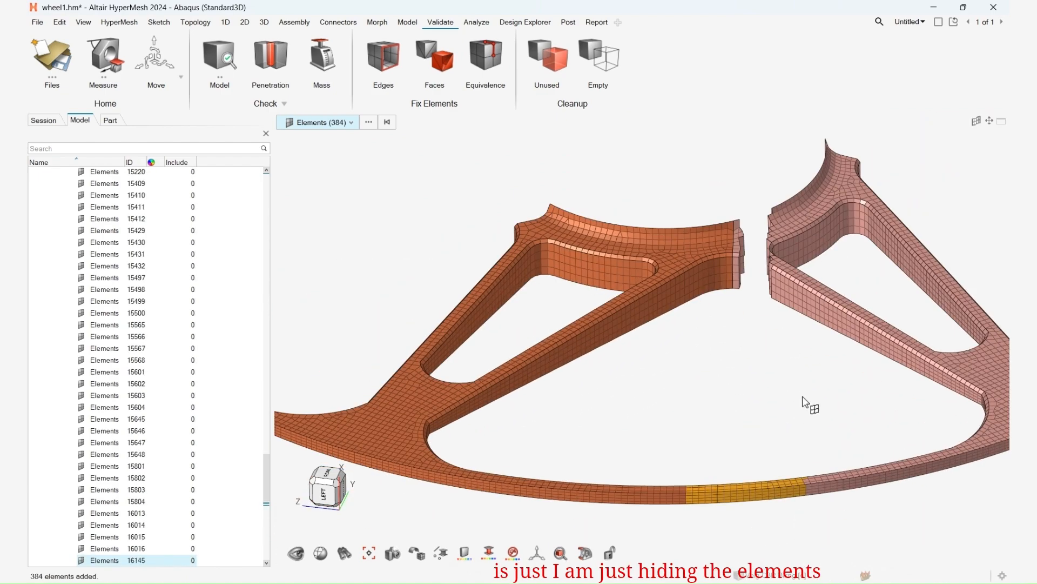
key("h")
Select all elements attached to the detached component1 piece and hide them, leaving solidmap with the interface layer.
left_click(848, 477)
key("j")
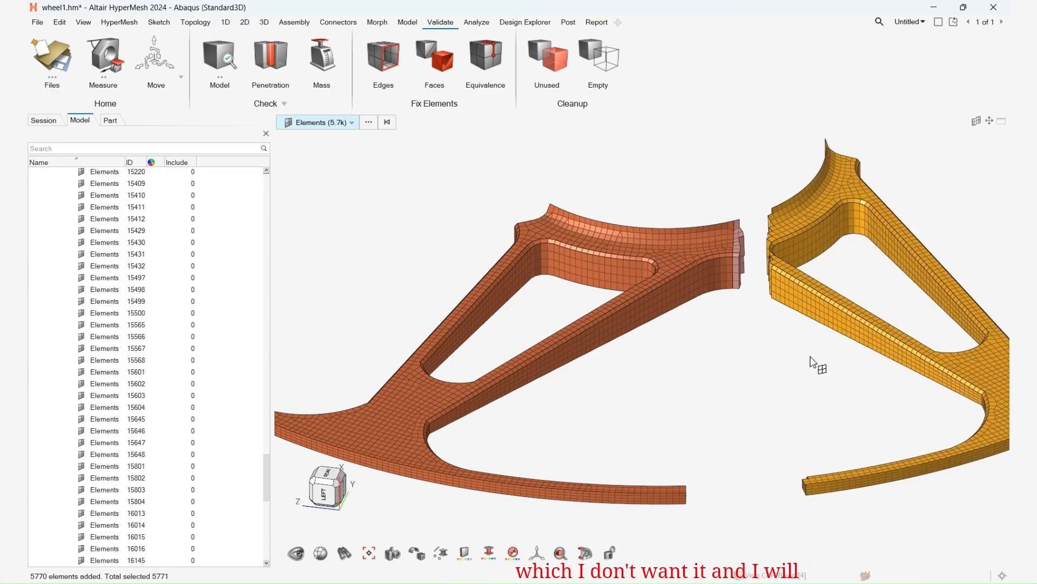
scroll(744, 270, "up", 10)
middle_click_drag(737, 259, 716, 287)
mouse_move(724, 282)
right_mouse_down()
mouse_move(741, 272)
mouse_move(719, 292)
right_mouse_up()
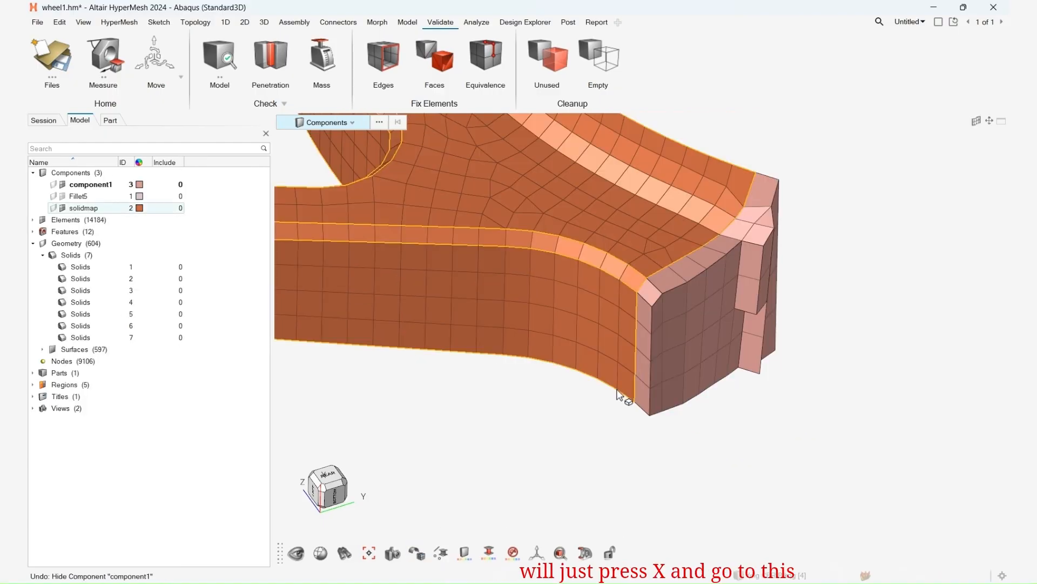
Display the remaining component1 elements as wireframe so solidmap's interface face shows through.
left_click(669, 369)
scroll(606, 348, "up", 5)
scroll(606, 347, "up", 6)
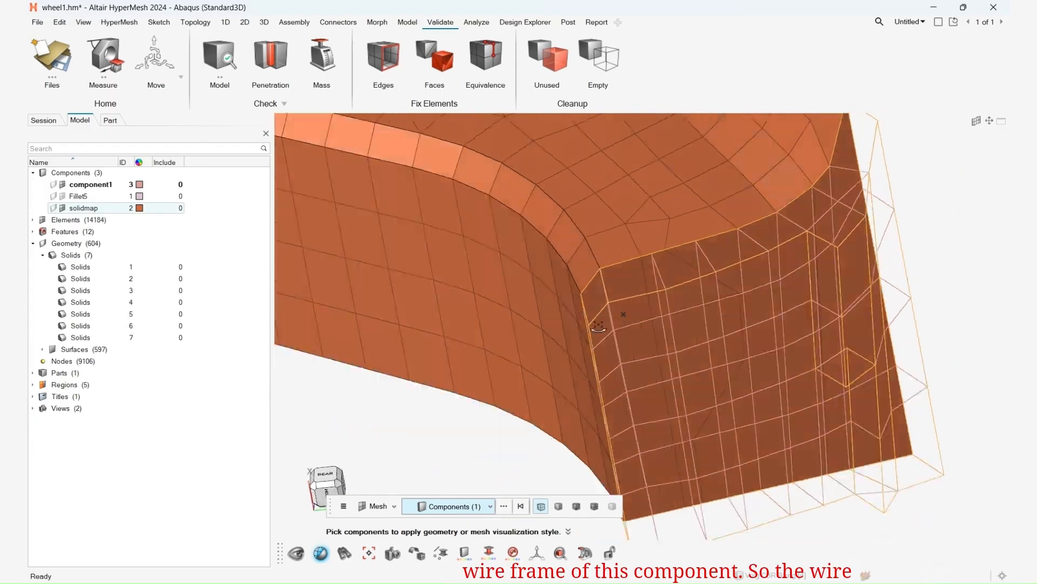
scroll(610, 268, "up", 6)
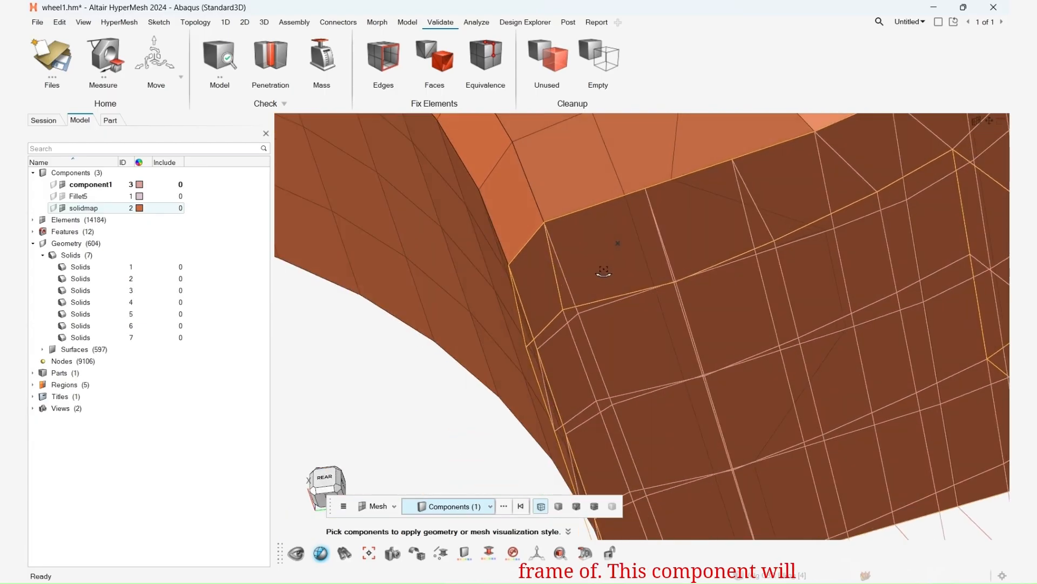
key("Escape")
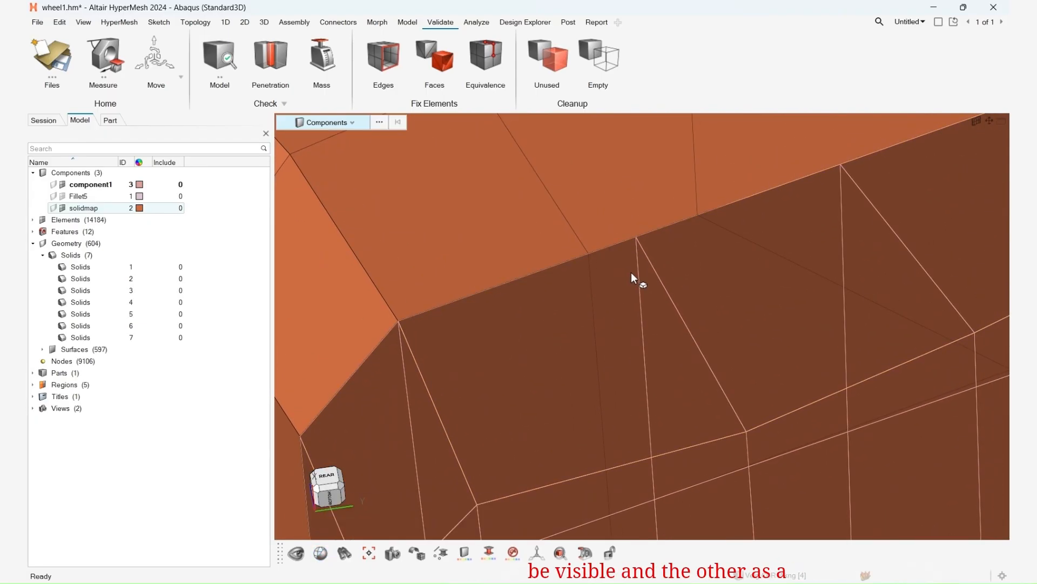
Replace an unmatched solidmap node on the interface's upper edge with the neighbouring component1 node, keeping Equivalence on.
scroll(631, 272, "down", 8)
scroll(650, 265, "up", 4)
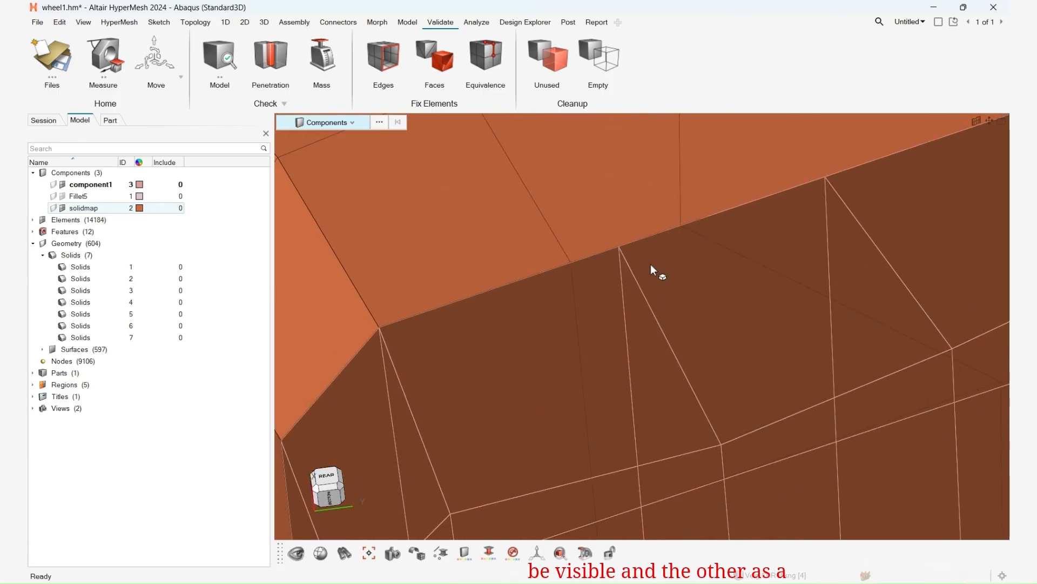
scroll(698, 254, "down", 3)
scroll(633, 321, "up", 6)
key("F3")
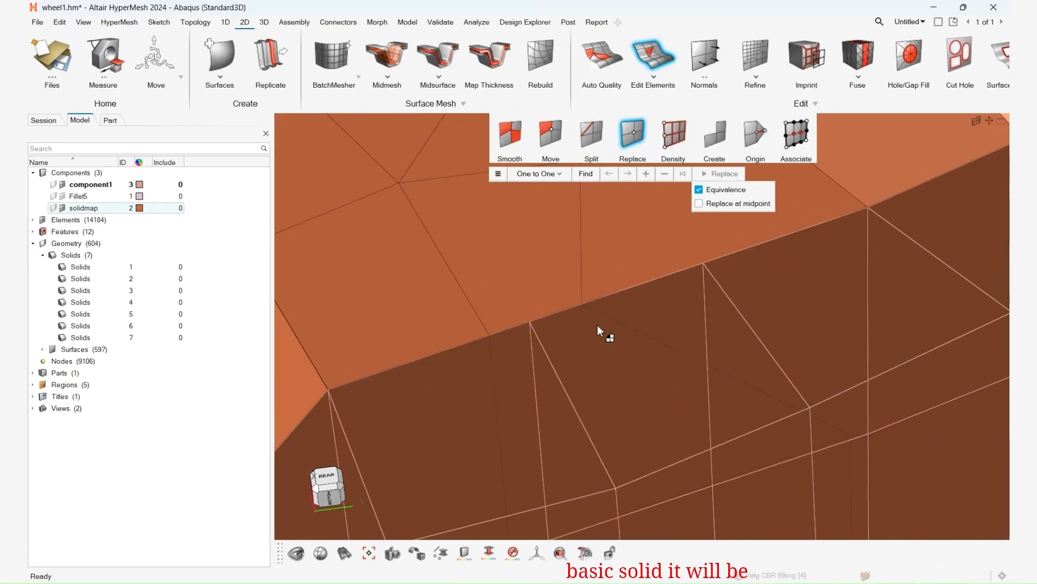
left_click(704, 265)
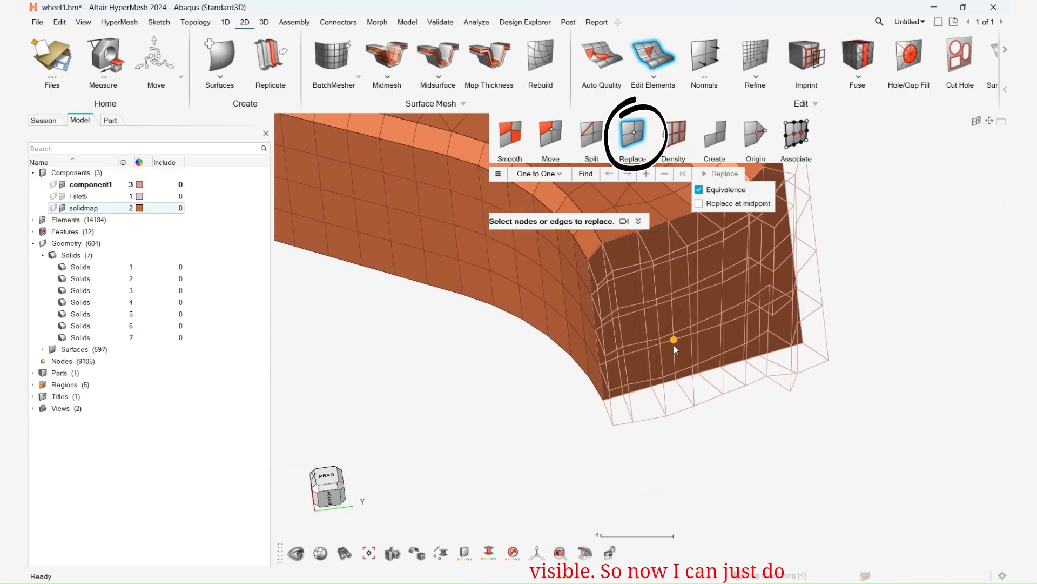
Replace the other unmatched solidmap node on the upper interface edge, near the fillet corner, with its neighbouring component1 node.
scroll(676, 316, "up", 10)
scroll(659, 402, "down", 7)
middle_click_drag(663, 392, 622, 390)
right_click_drag(623, 390, 858, 242)
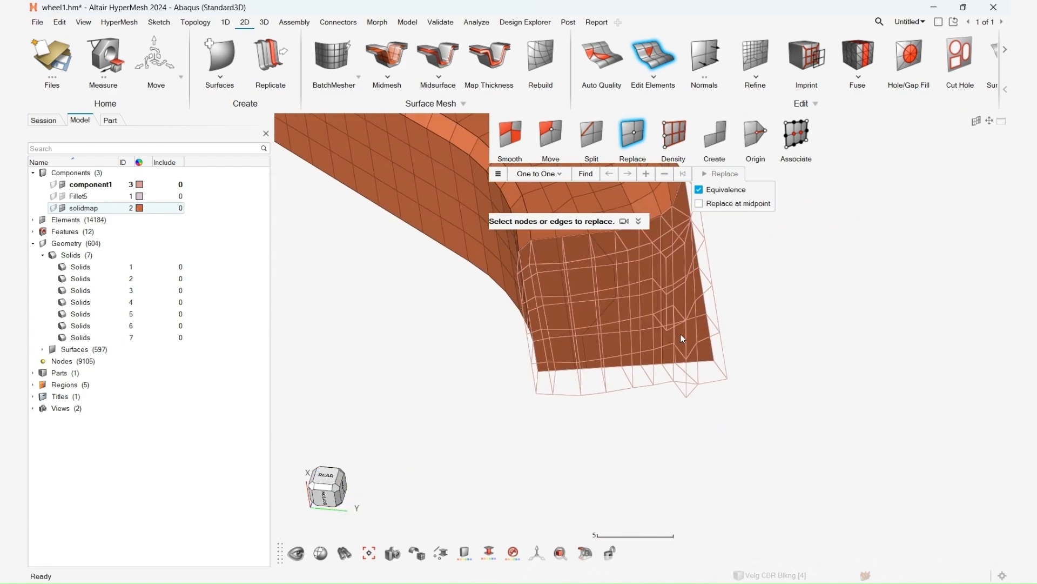
scroll(680, 333, "down", 5)
middle_click_drag(657, 334, 655, 325)
key("Escape")
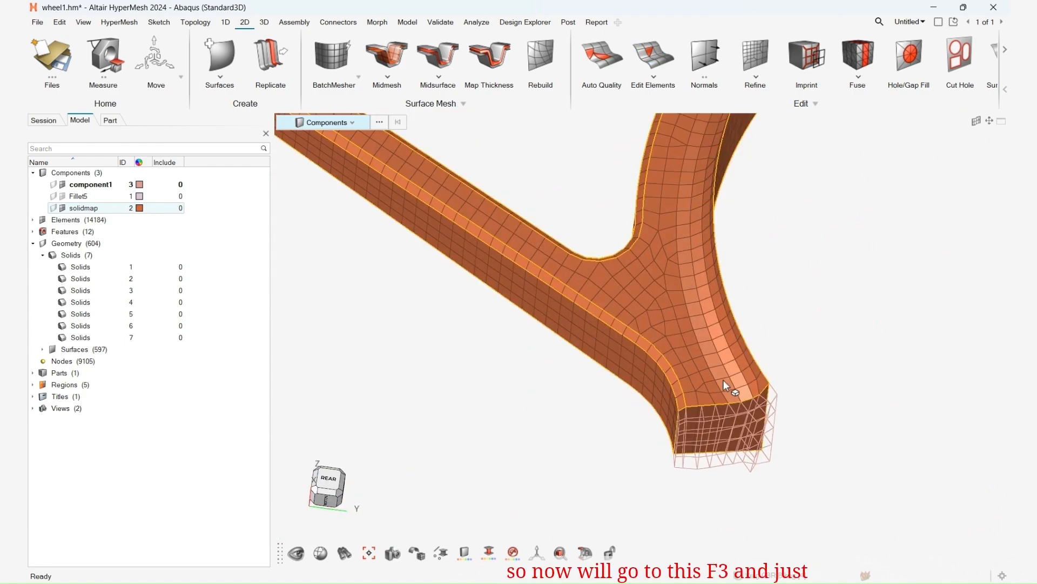
scroll(703, 316, "up", 8)
mouse_move(696, 297)
middle_mouse_down()
mouse_move(690, 278)
mouse_move(697, 286)
middle_mouse_up()
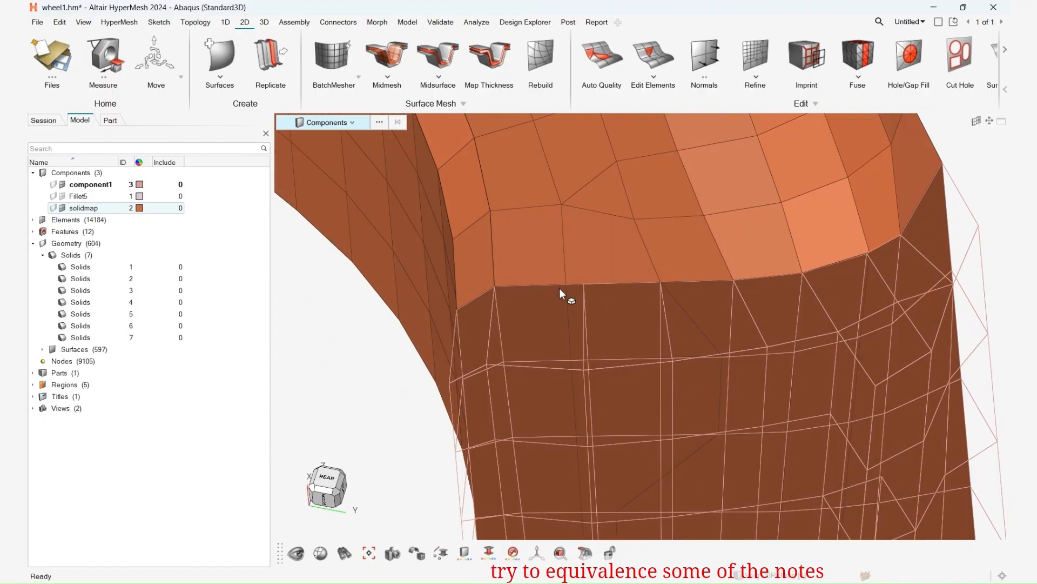
scroll(559, 288, "up", 5)
key("F3")
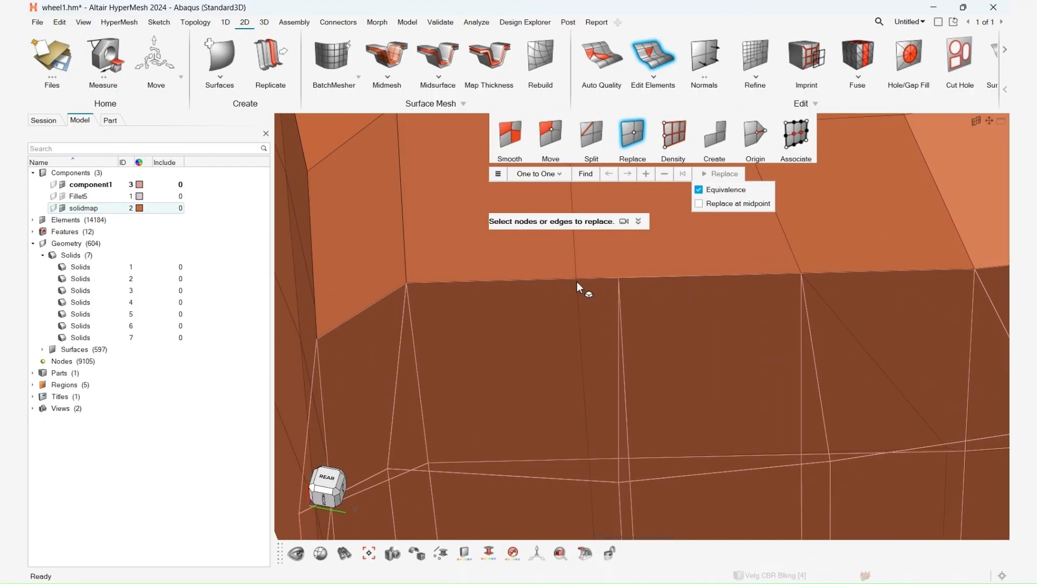
left_click(621, 278)
Replace the two unmatched solidmap nodes on the lower interface edge with their neighbouring component1 nodes.
middle_click_drag(621, 277, 640, 342)
scroll(640, 341, "down", 5)
scroll(611, 427, "up", 6)
left_click(598, 454)
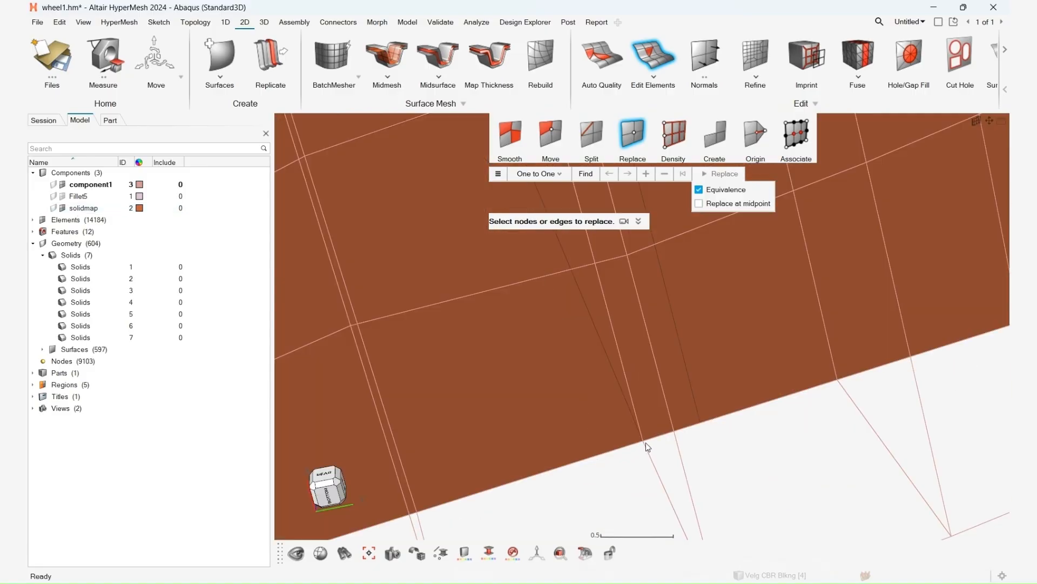
scroll(647, 446, "down", 4)
scroll(618, 467, "up", 5)
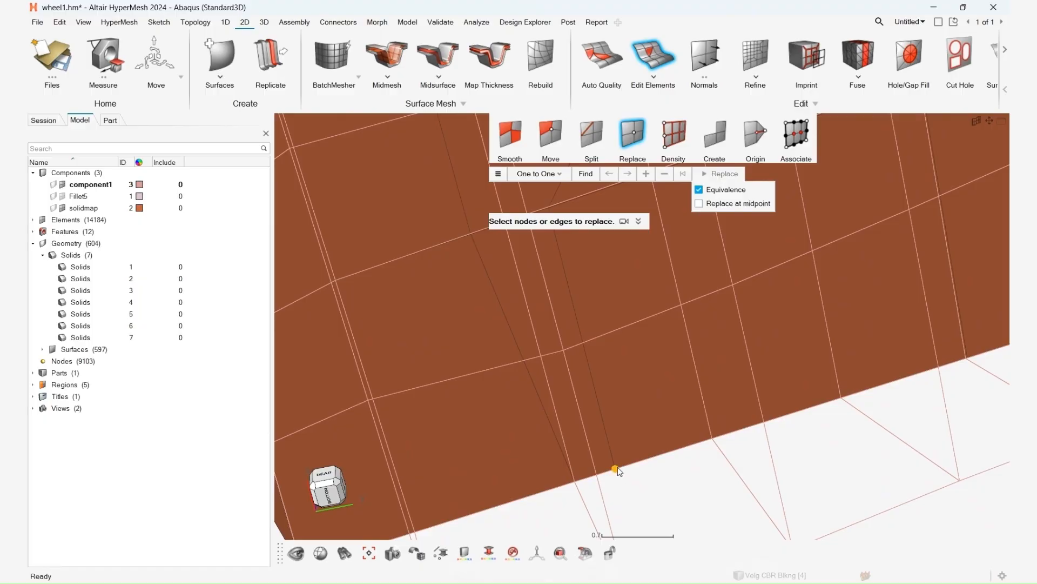
left_click(713, 437)
Hide the component1 elements to expose the mesh on solidmap's interface face.
scroll(714, 436, "down", 5)
scroll(719, 436, "down", 2)
right_click_drag(717, 436, 703, 497)
scroll(686, 304, "up", 4)
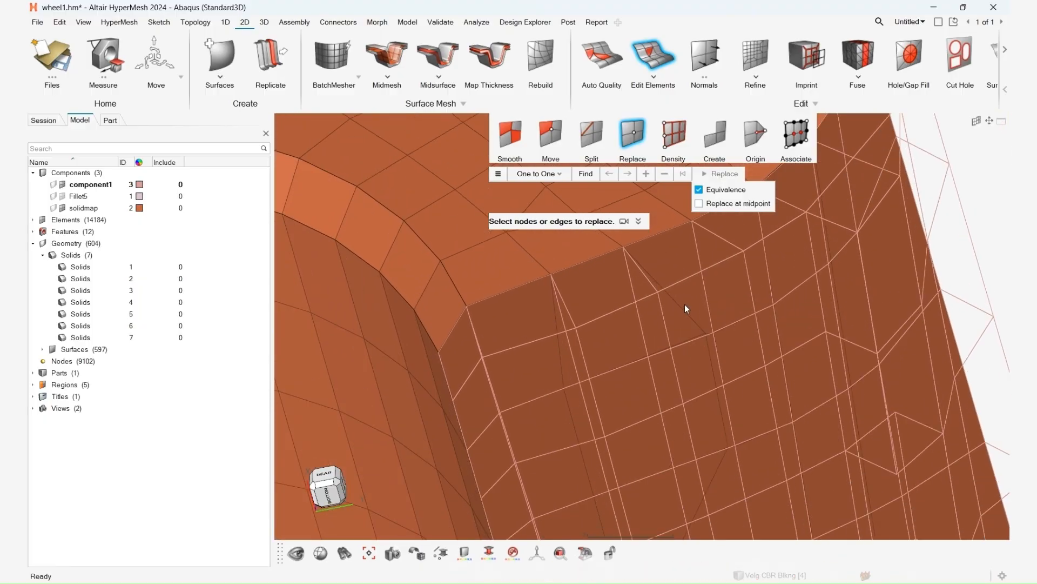
scroll(686, 305, "down", 5)
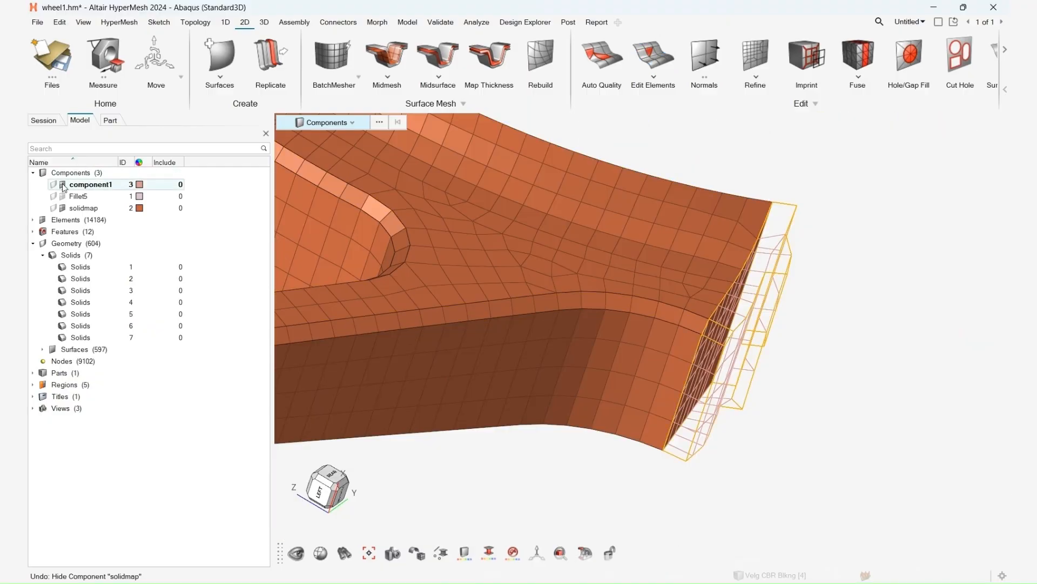
middle_click_drag(710, 325, 752, 365)
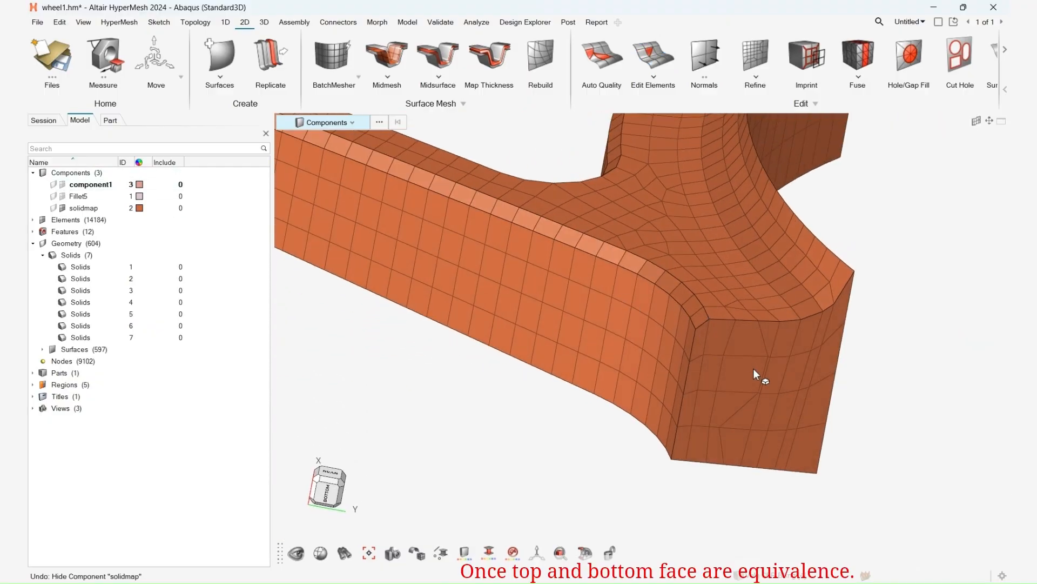
scroll(752, 365, "up", 5)
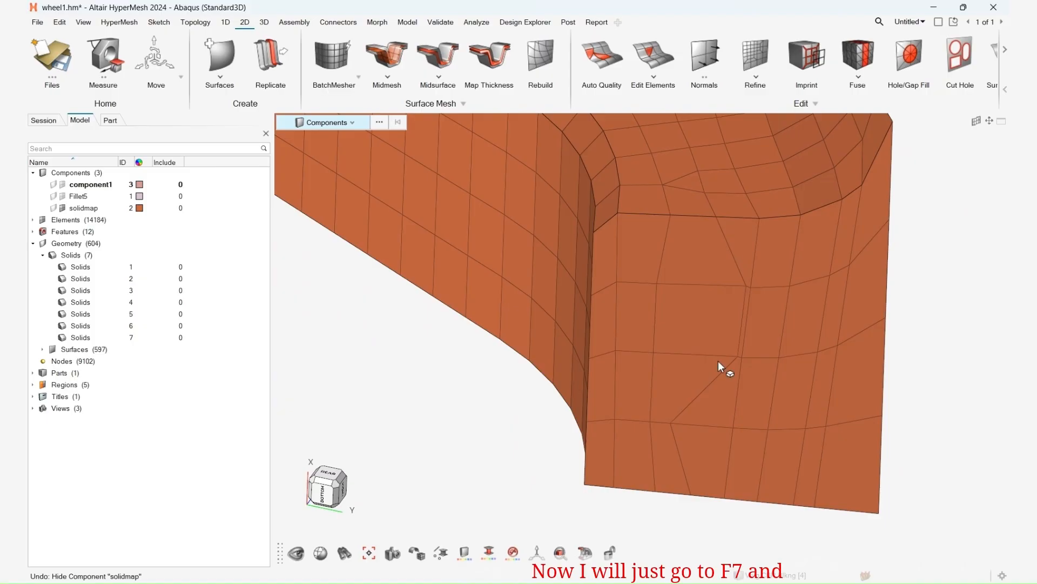
Align the five nodes of the zigzag column on the interface face along a straight line between its upper and lower edge nodes.
key("F7")
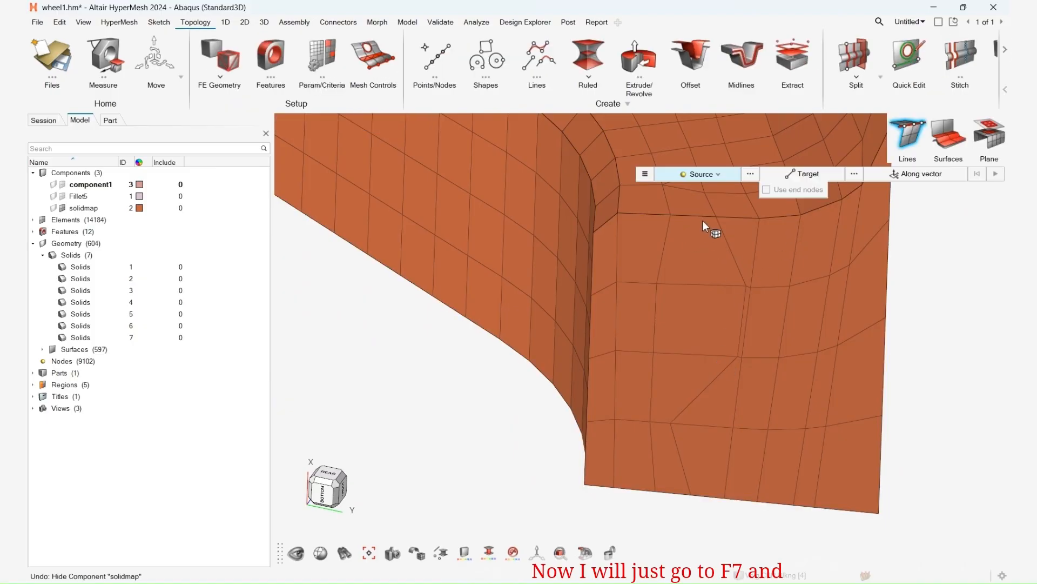
left_click(714, 217)
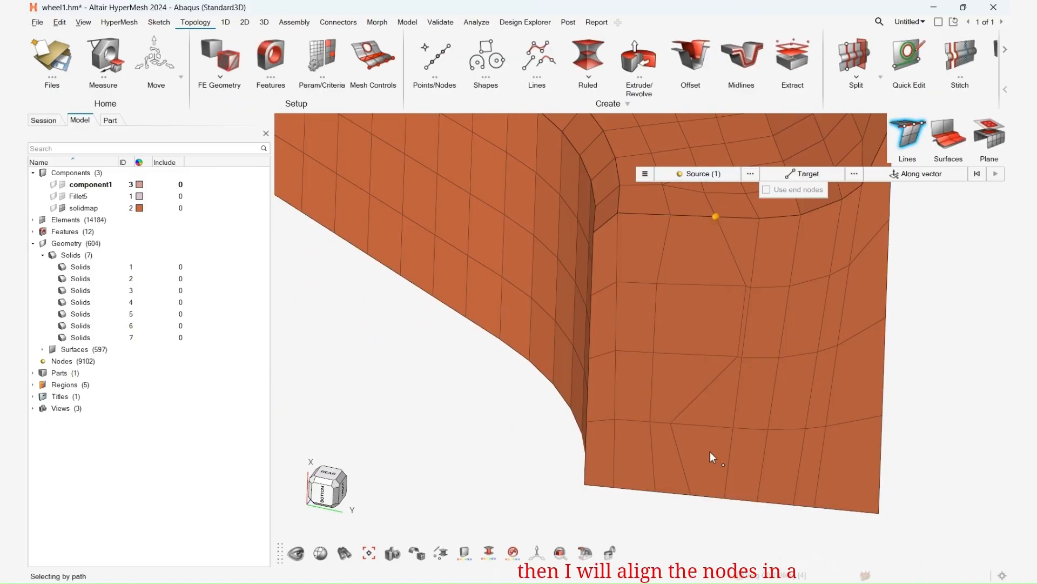
left_click(728, 325)
left_click(718, 220)
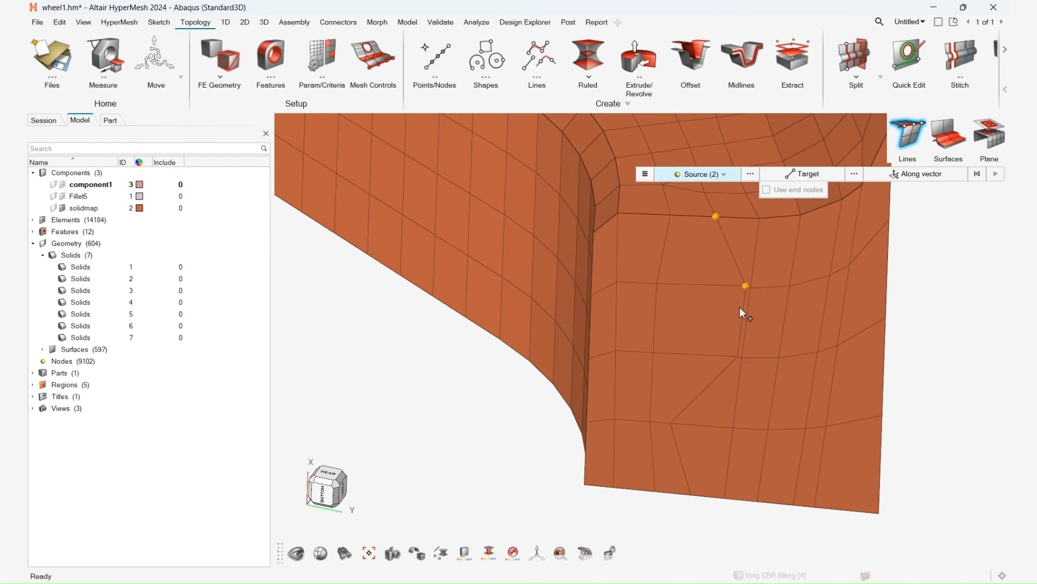
left_click(738, 355)
left_click(670, 423)
left_click(690, 495)
left_click(797, 176)
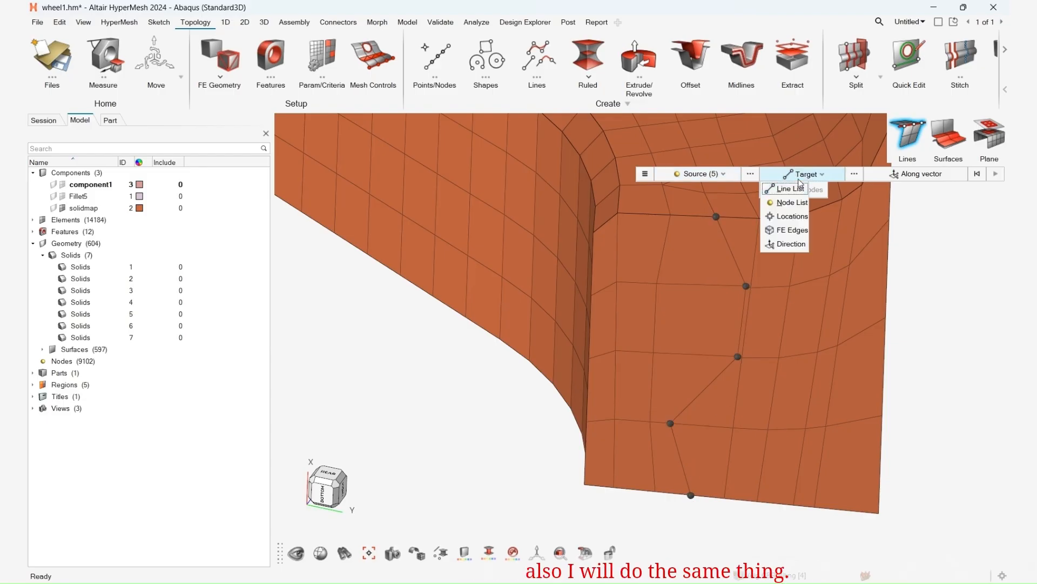
left_click(716, 217)
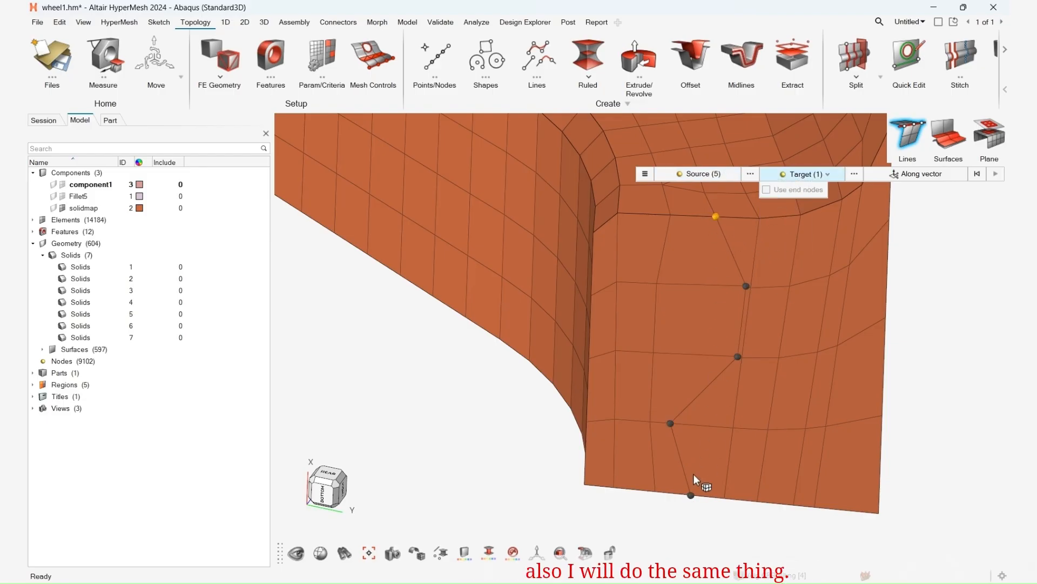
left_click(691, 494)
left_click(996, 173)
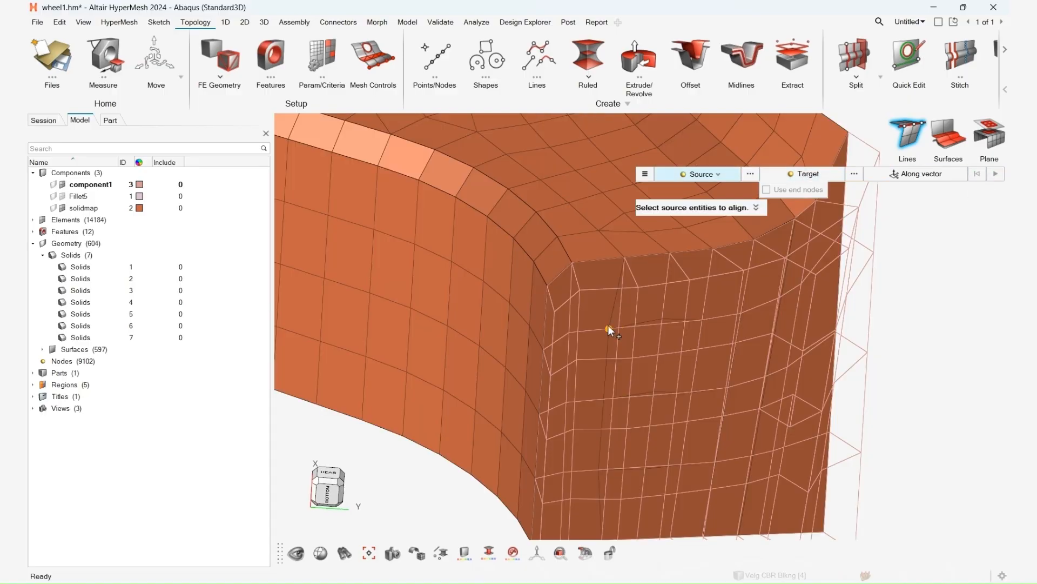
Align the three interior nodes of the column nearest the fillet corner to a line between its upper and lower edge nodes.
left_click(609, 328)
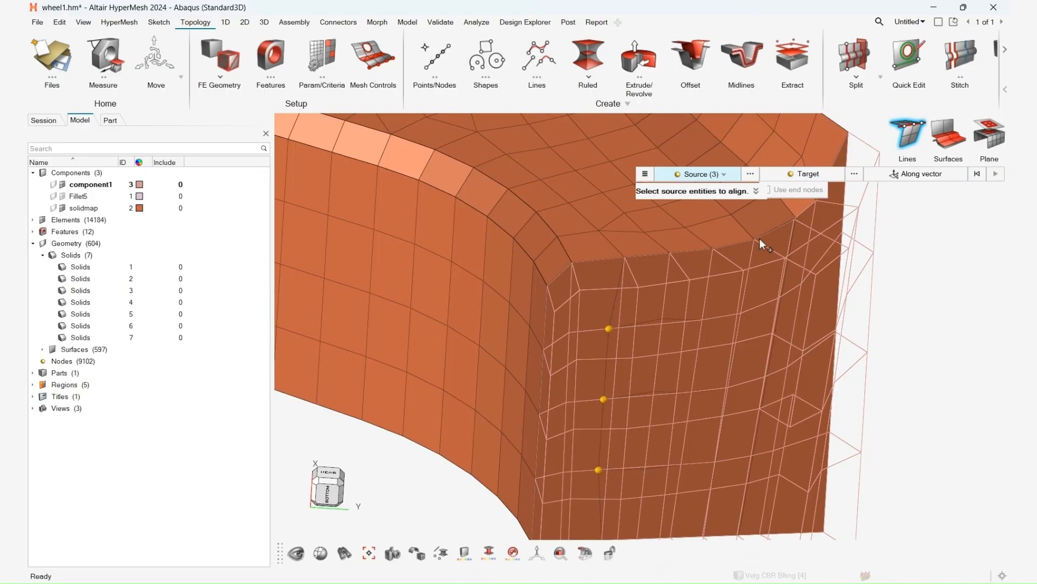
left_click(817, 176)
left_click(623, 255)
right_click_drag(626, 479, 650, 407)
left_click(629, 389)
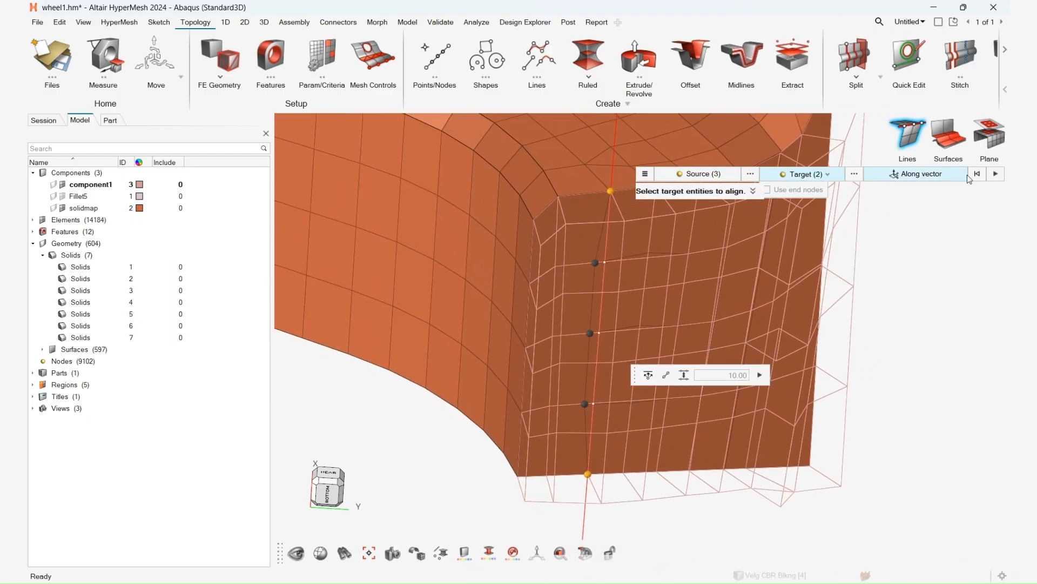
scroll(650, 339, "down", 5)
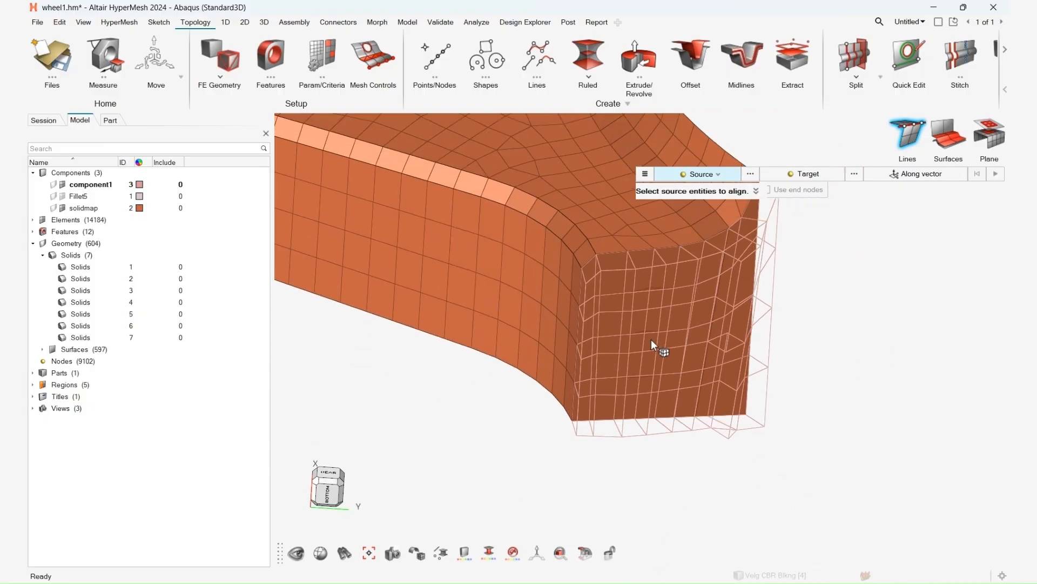
key("Escape")
right_click_drag(654, 350, 603, 356)
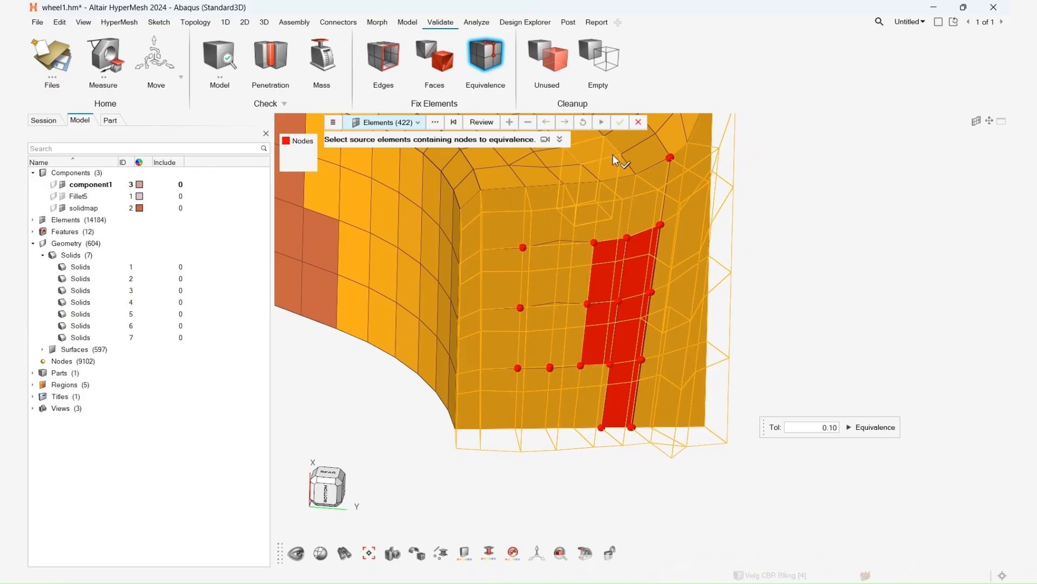
Equivalence the highlighted coincident nodes on the interface face with a tolerance of 0.10.
left_click(888, 427)
right_click_drag(704, 342, 699, 332)
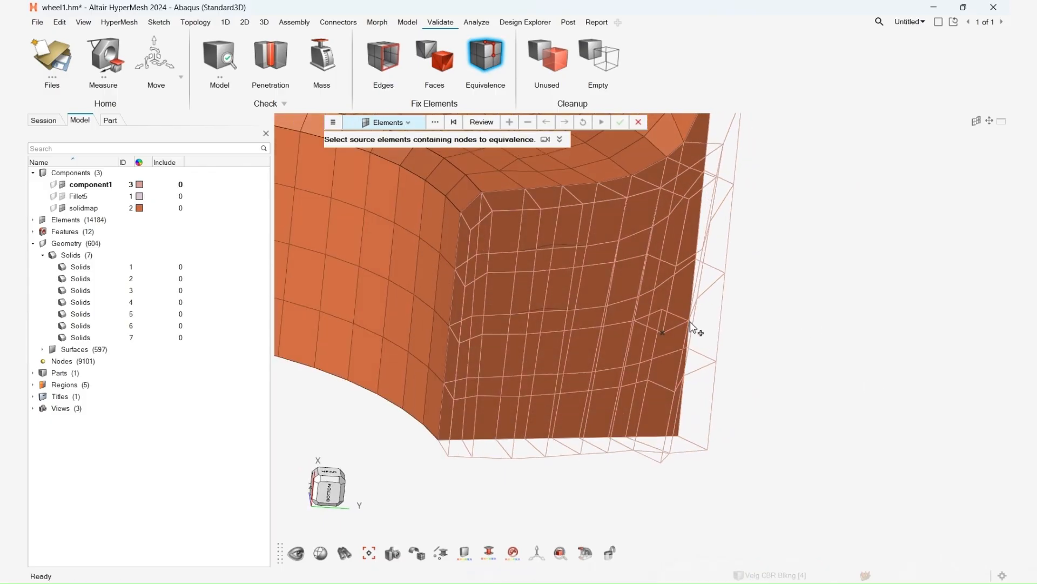
key("Escape")
scroll(569, 349, "down", 5)
mouse_move(572, 351)
middle_mouse_down()
mouse_move(591, 381)
mouse_move(587, 352)
middle_mouse_up()
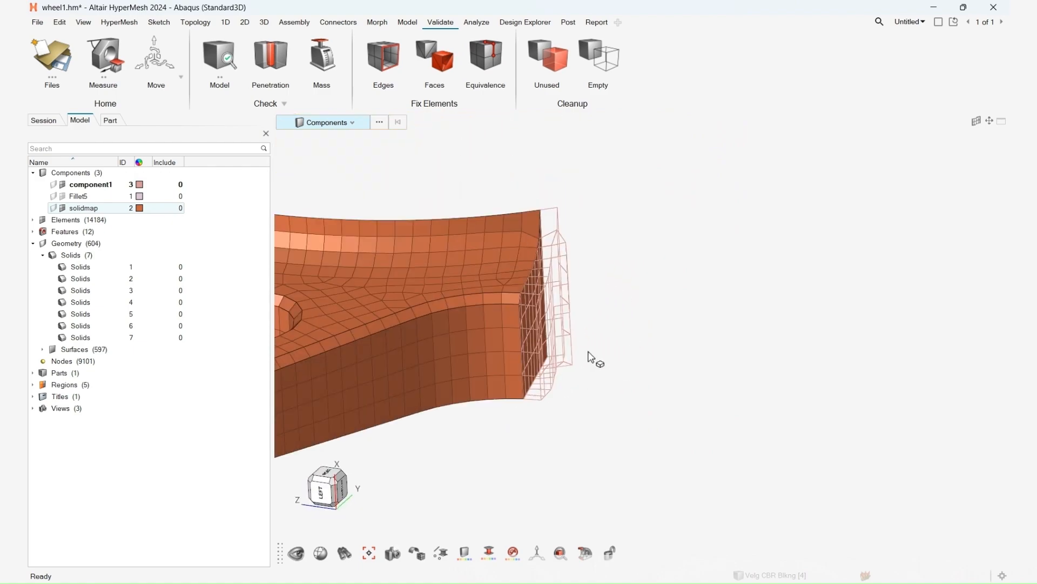
right_click_drag(540, 357, 591, 329)
Extract the free faces of the solidmap and component1 elements around the hub-side interface.
left_click(65, 186)
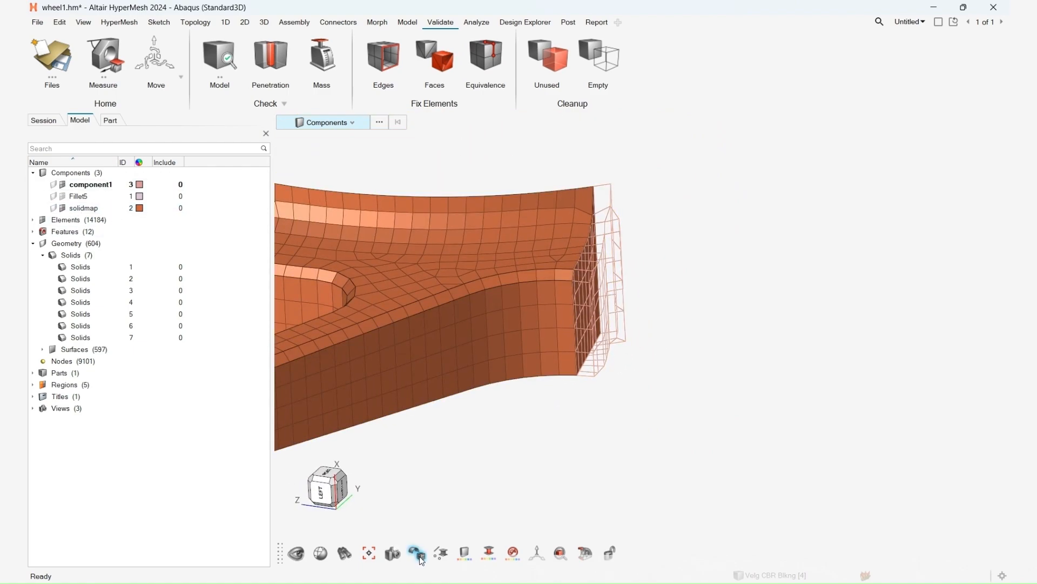
mouse_move(595, 306)
middle_mouse_down()
mouse_move(576, 307)
mouse_move(589, 309)
middle_mouse_up()
key("Escape")
left_click(434, 57)
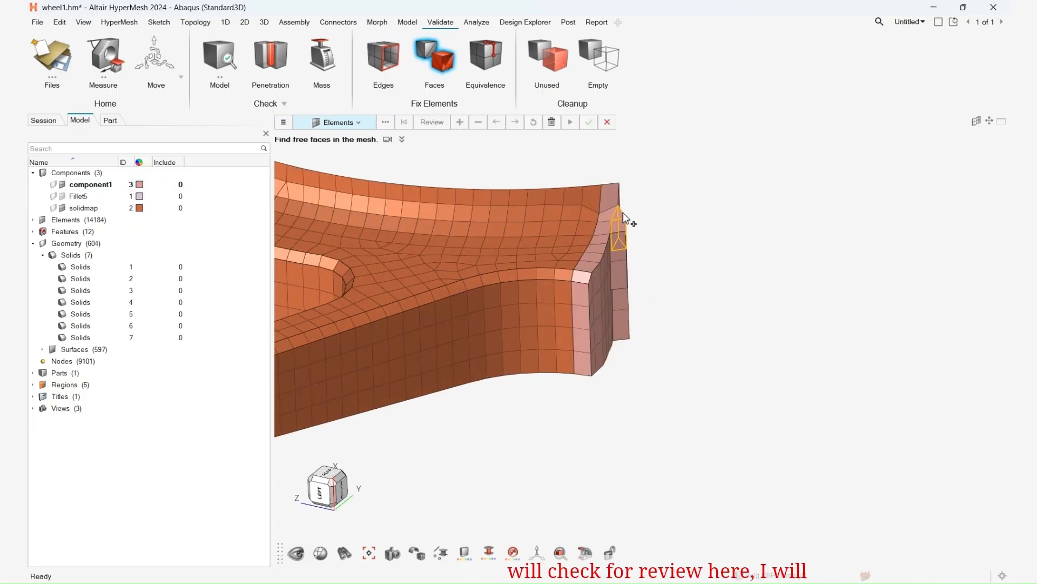
left_click_drag(668, 183, 480, 414, "shift")
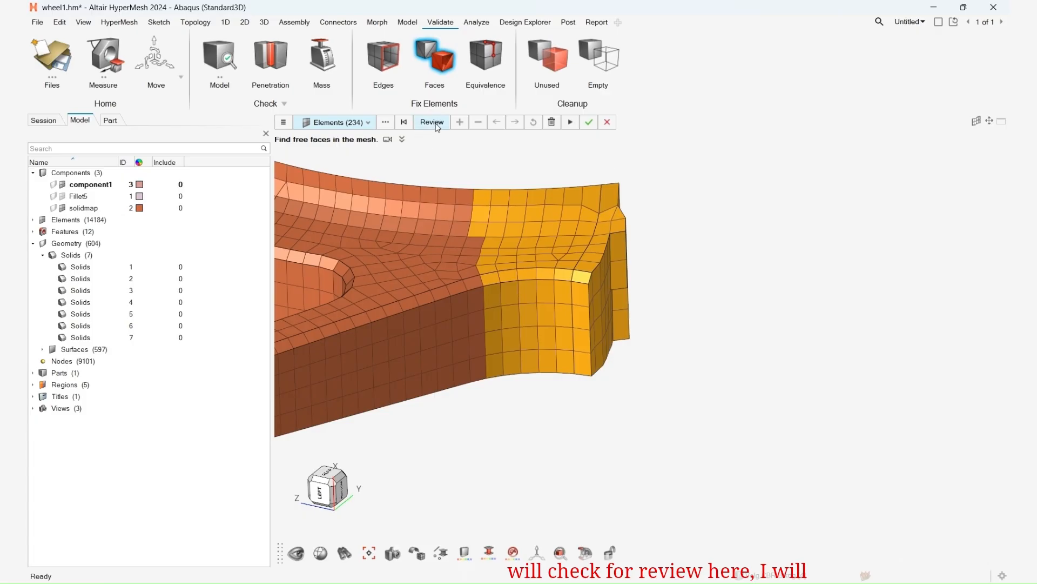
left_click(589, 122)
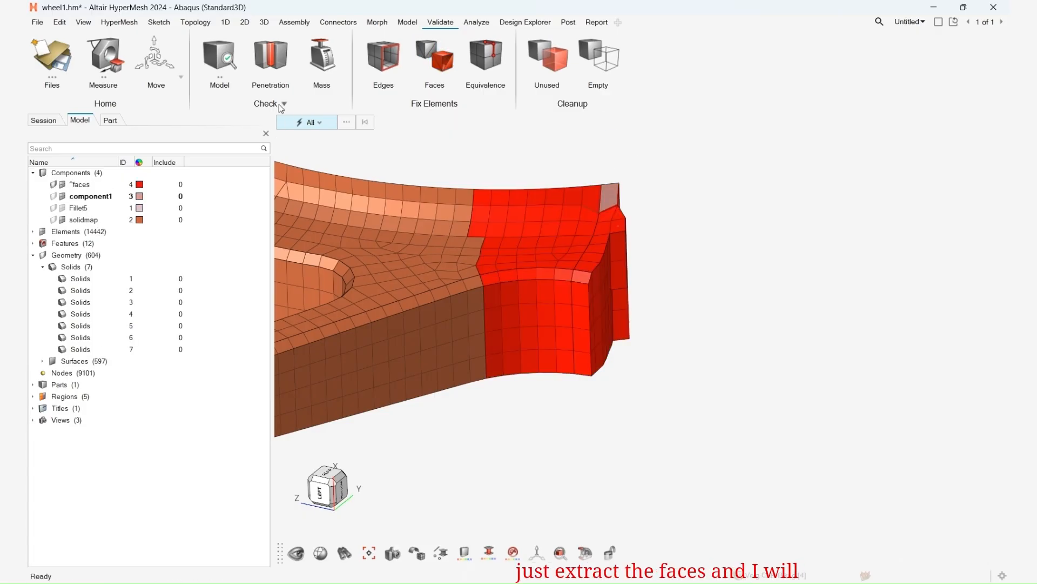
Search the extracted ^faces component for free edges.
left_click(401, 66)
middle_click_drag(542, 221, 559, 241)
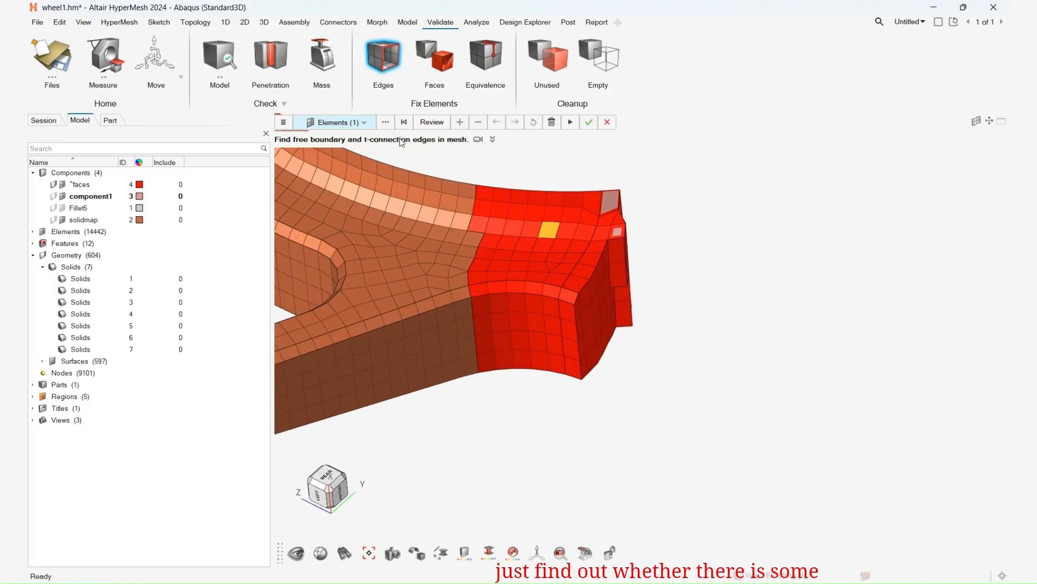
left_click(385, 66)
left_click(400, 56)
left_click(364, 122)
left_click(319, 146)
left_click(548, 284)
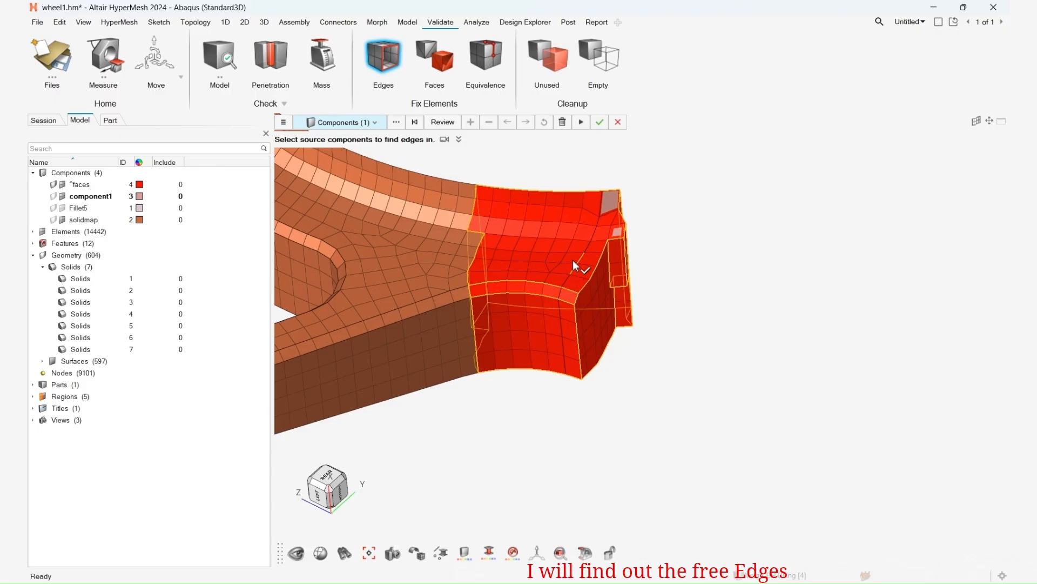
left_click(599, 123)
Find the T edges of the ^faces component, creating them as plot elements in ^edges.
left_click(383, 56)
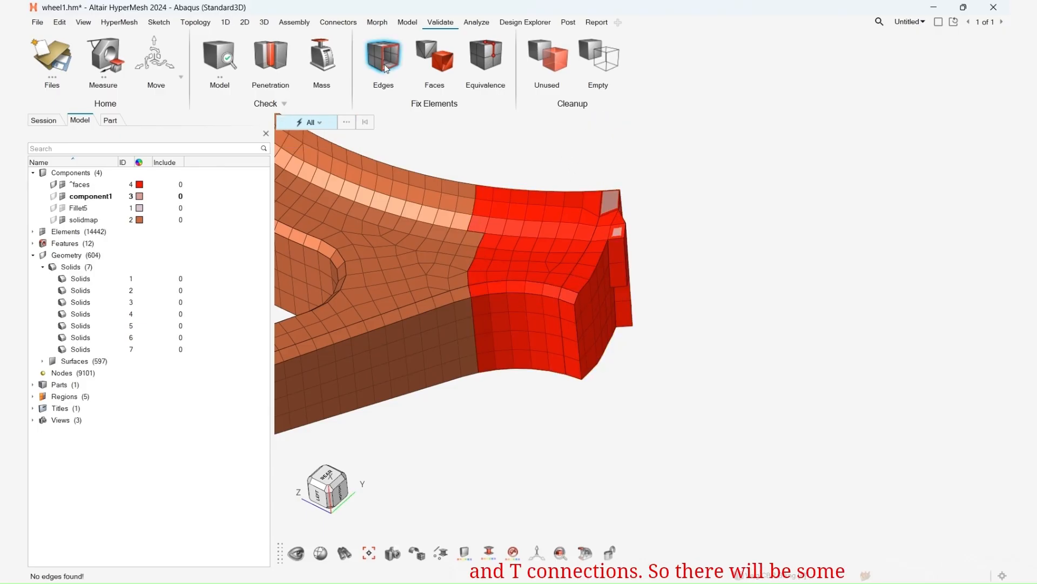
left_click(284, 122)
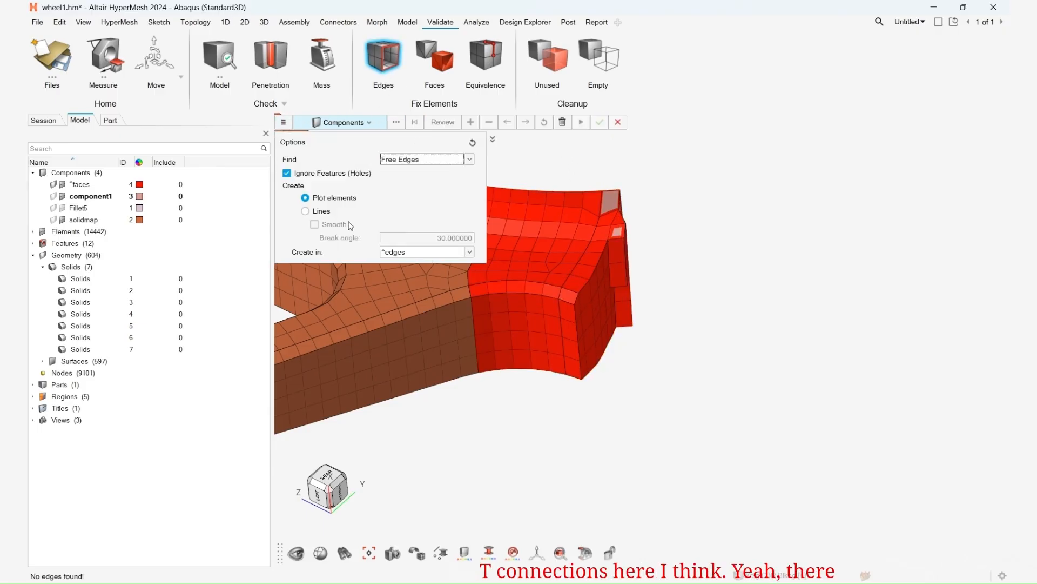
left_click(526, 278)
left_click(602, 122)
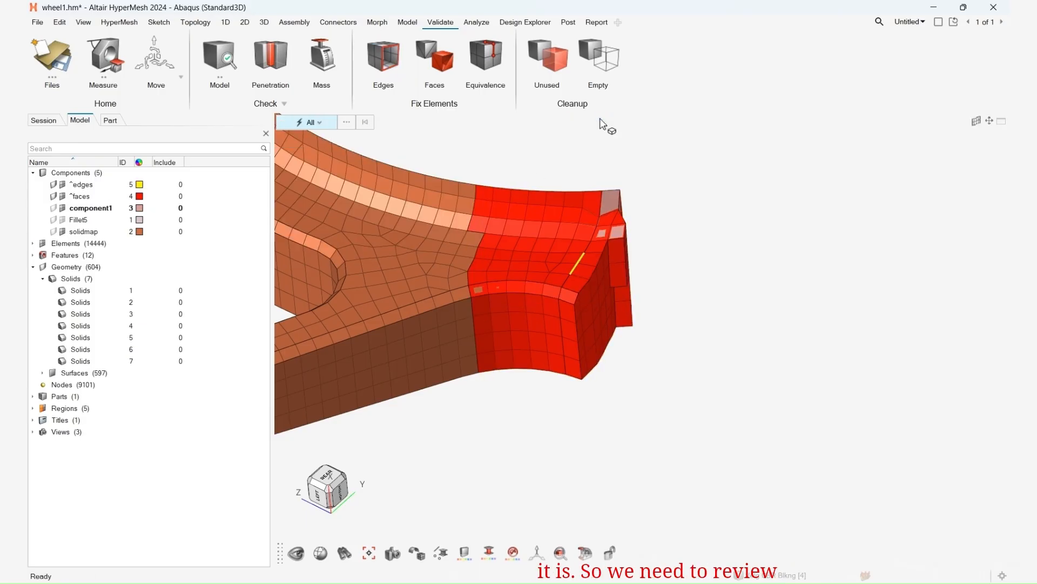
Hide the component1, solidmap and ^faces meshes to isolate the yellow T-edge elements.
scroll(578, 274, "up", 3)
mouse_move(579, 274)
middle_mouse_down()
mouse_move(588, 289)
mouse_move(523, 271)
middle_mouse_up()
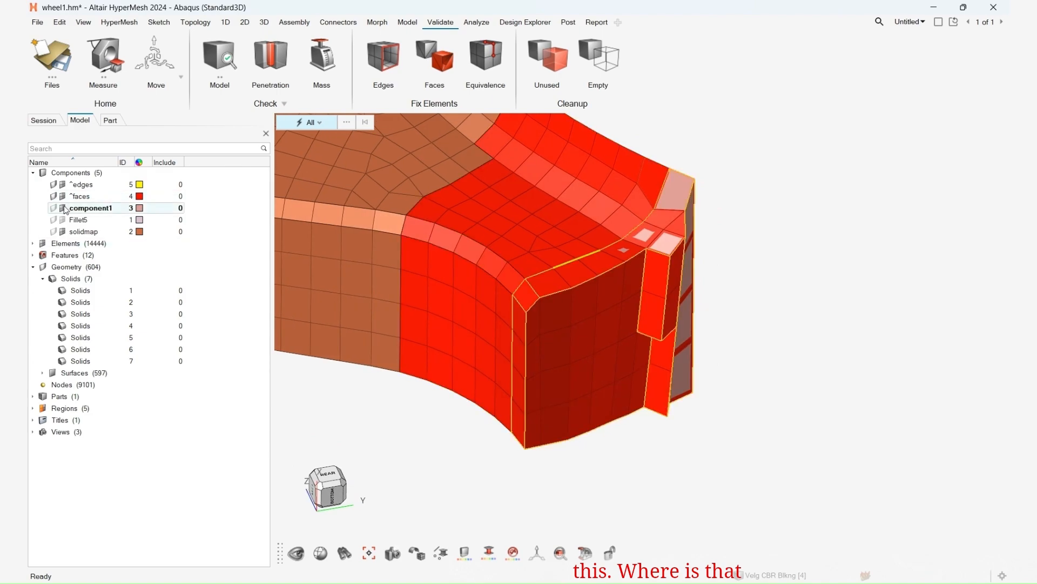
left_click(62, 231)
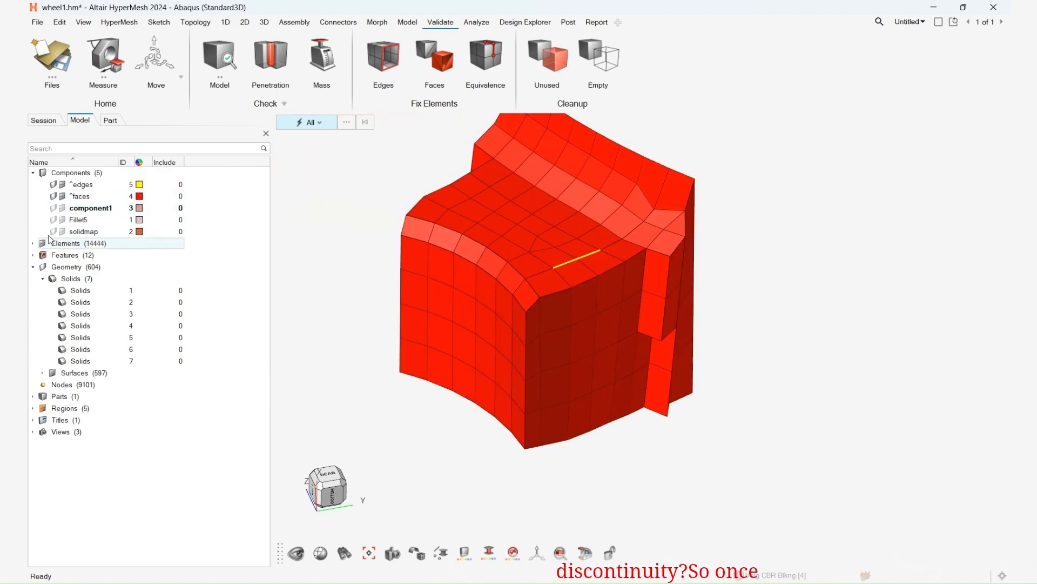
left_click(62, 196)
left_click_drag(553, 280, 579, 253, "ctrl")
Reveal the mesh elements adjacent to the T-edge line to inspect the unmatched location.
key("e")
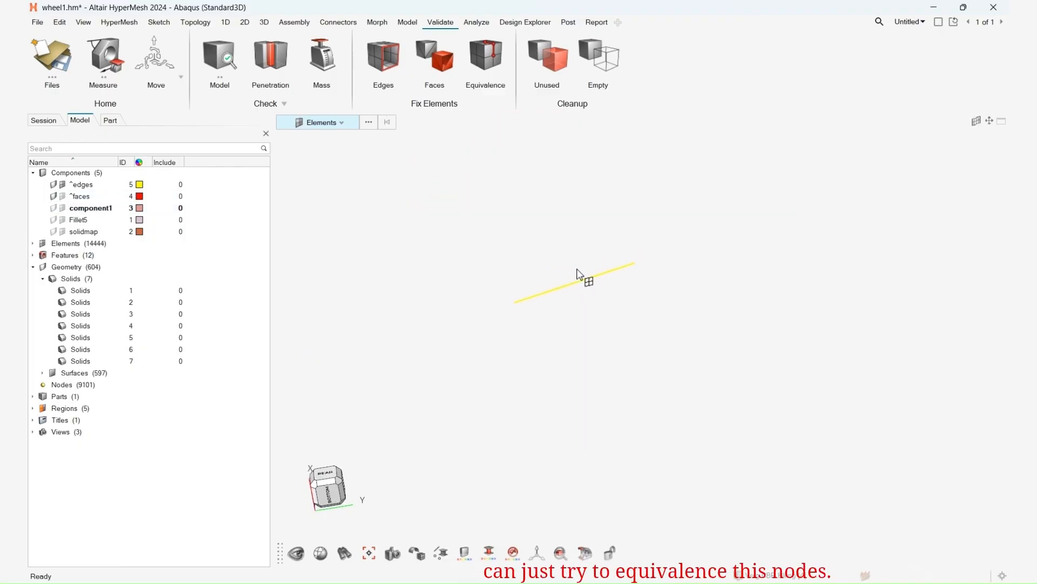
key("j")
left_click_drag(585, 313, 618, 336, "ctrl")
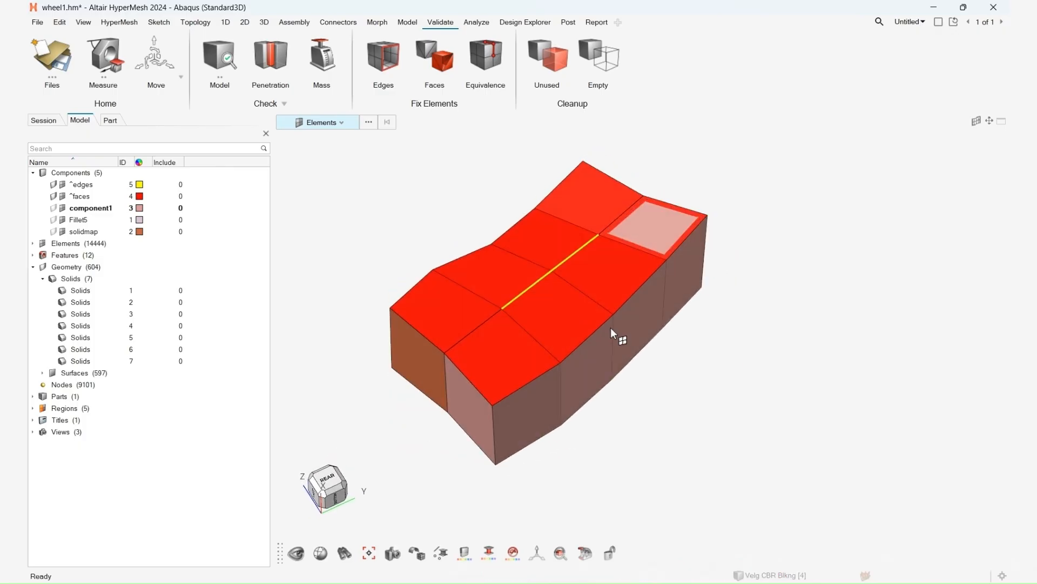
Replace the two unmatched solidmap nodes inside the interface face with their neighbouring component1 nodes, one to one with equivalence.
scroll(601, 312, "up", 4)
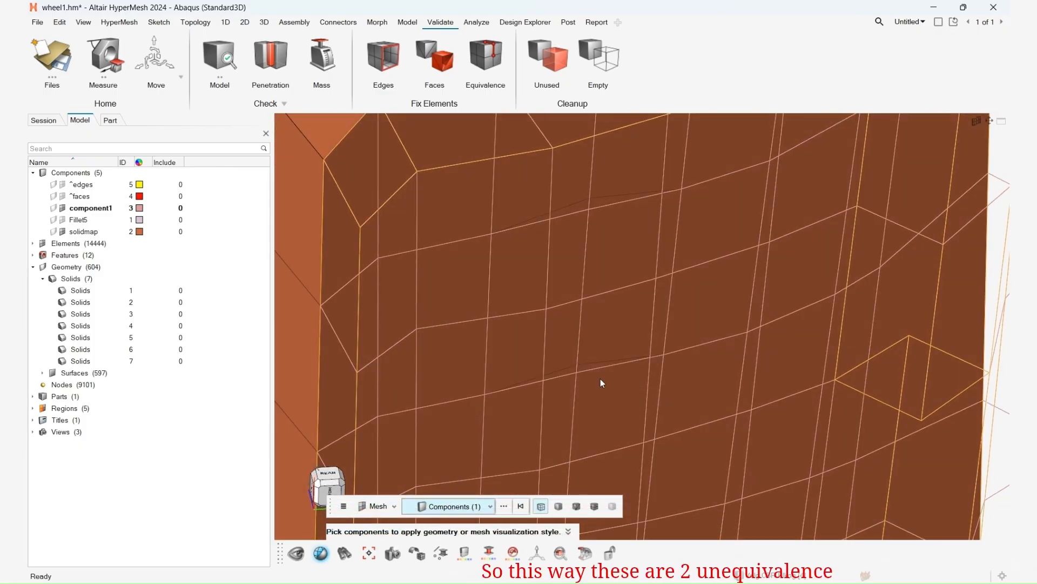
key("F3")
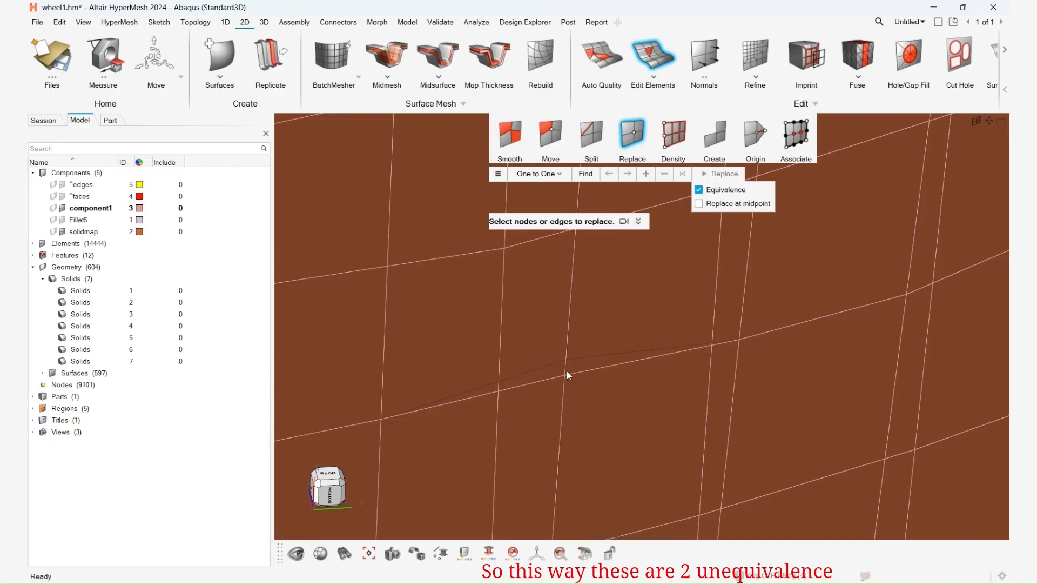
left_click(567, 359)
left_click(567, 375)
scroll(602, 332, "down", 4)
right_click_drag(602, 332, 609, 380, "ctrl")
scroll(589, 365, "up", 4)
scroll(589, 365, "down", 3)
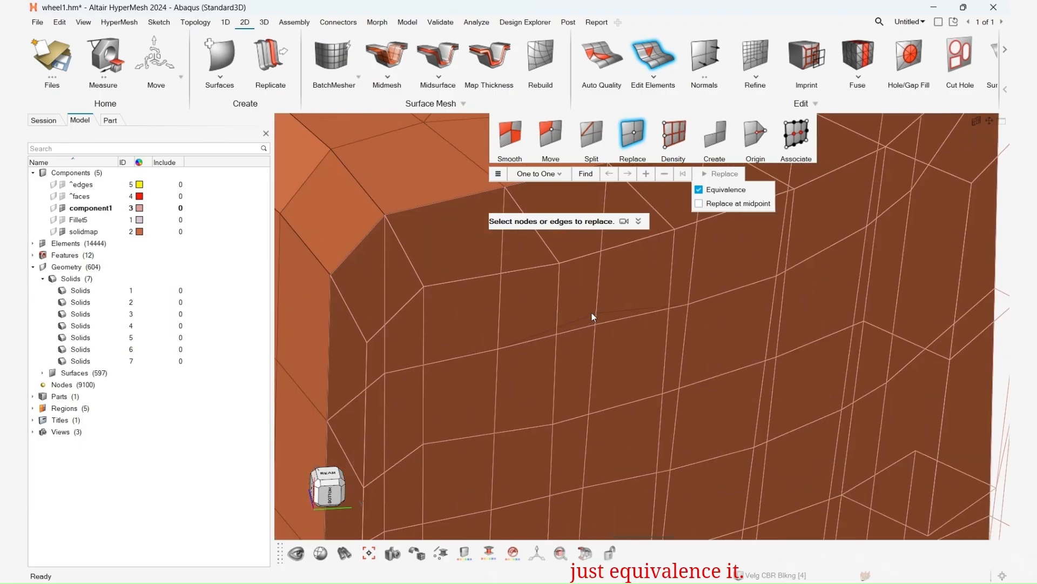
left_click(597, 318)
Check the re-extracted ^faces component for T edges.
scroll(605, 335, "down", 5)
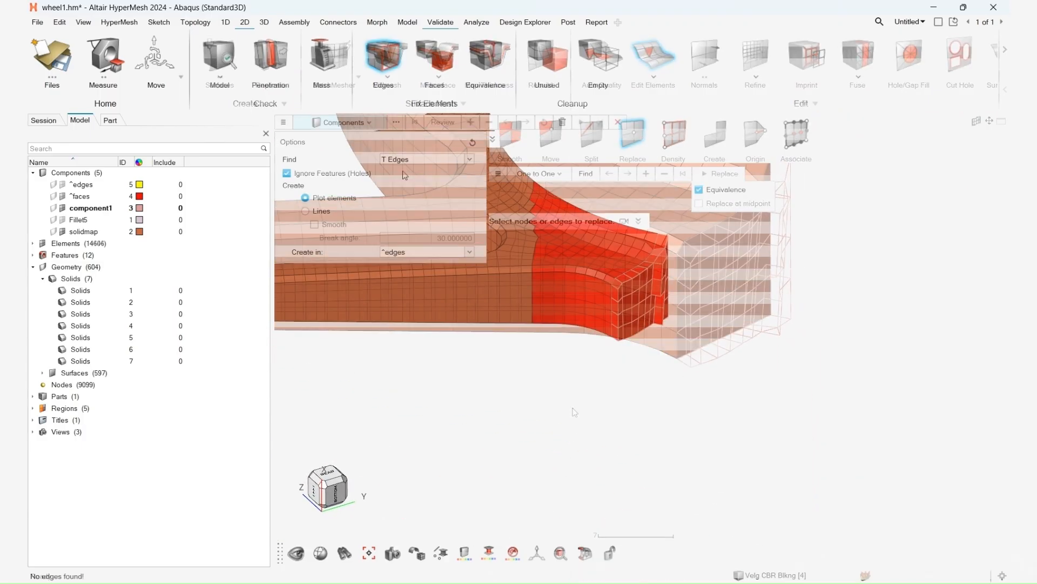
left_click(620, 240)
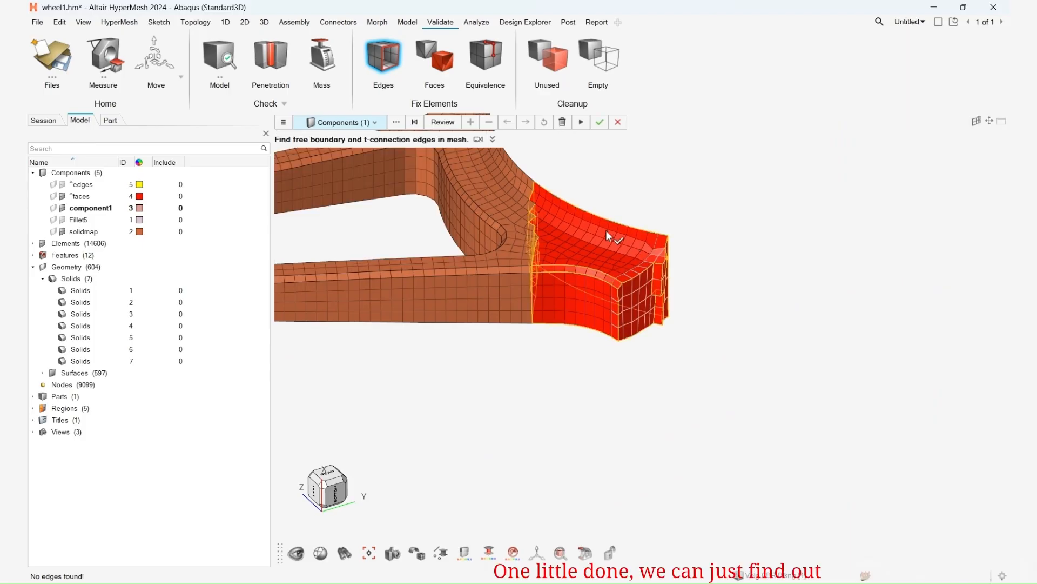
left_click(451, 123)
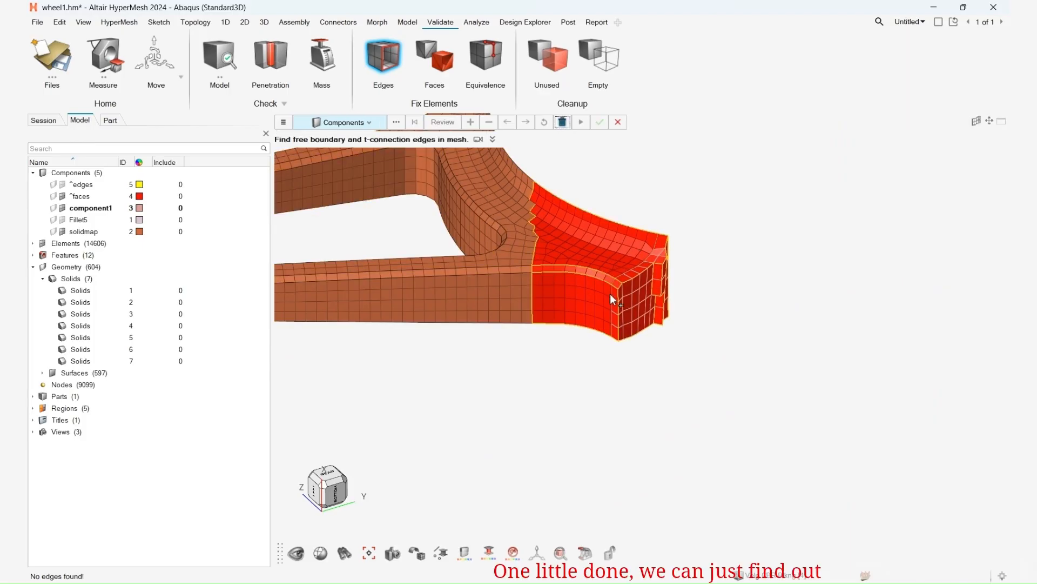
scroll(622, 260, "up", 3)
key("Escape")
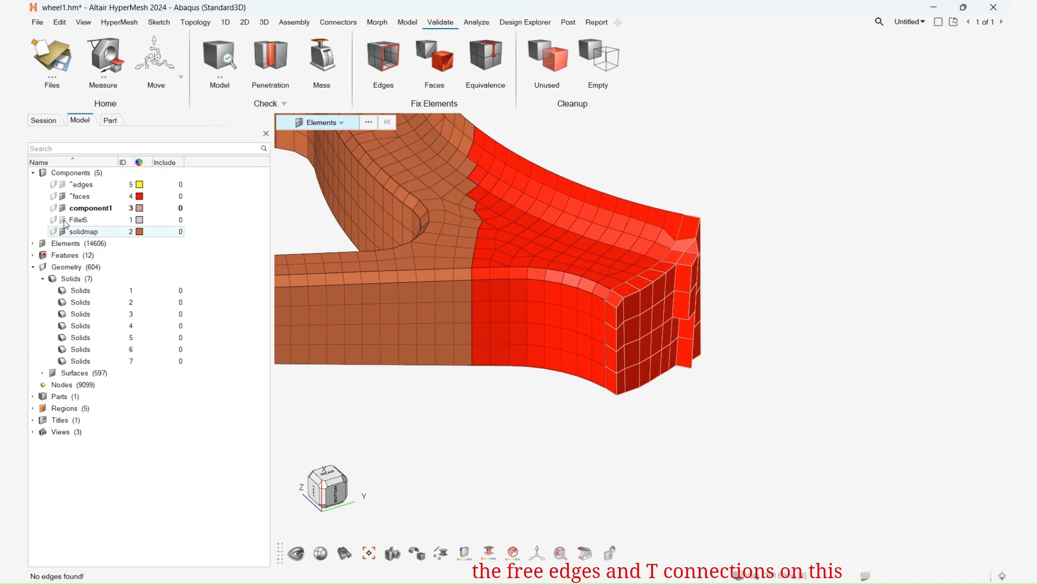
Show the complete component1 mesh and delete the temporary ^faces and ^edges components.
left_click(62, 209)
scroll(625, 340, "down", 7)
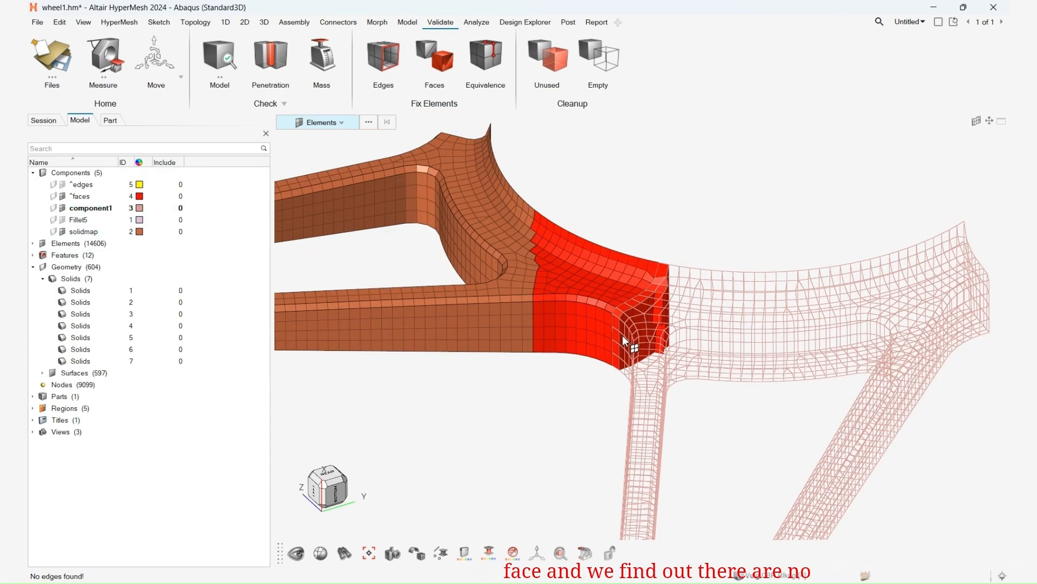
middle_click_drag(626, 340, 657, 370)
left_click(394, 70)
left_click(444, 43)
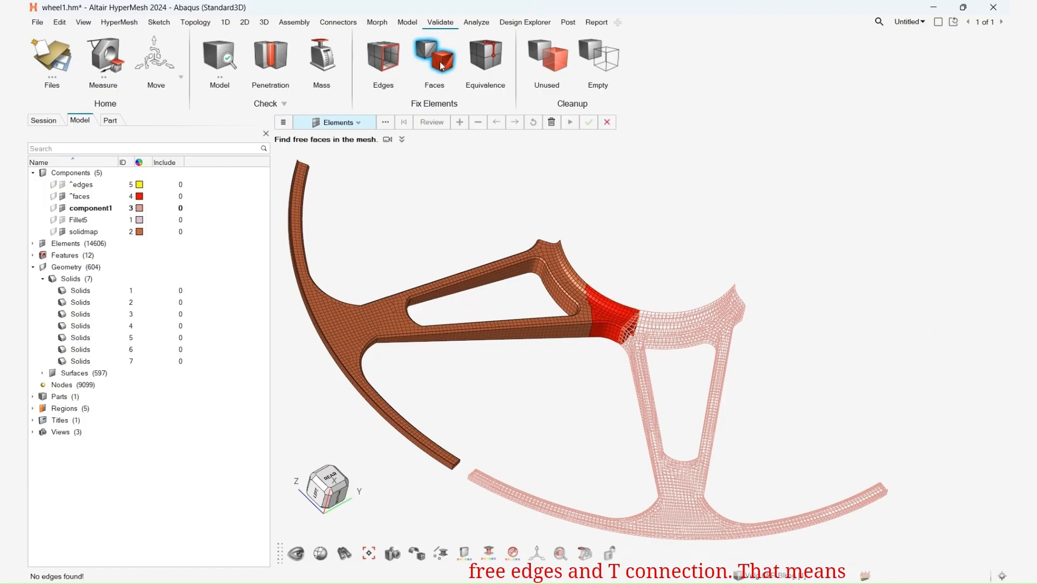
left_click(552, 122)
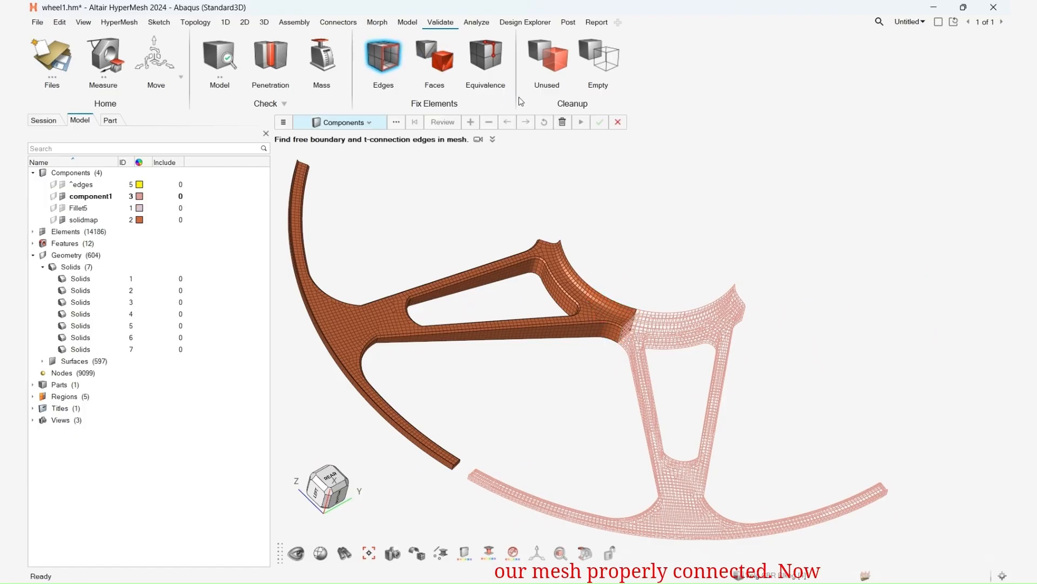
left_click(560, 122)
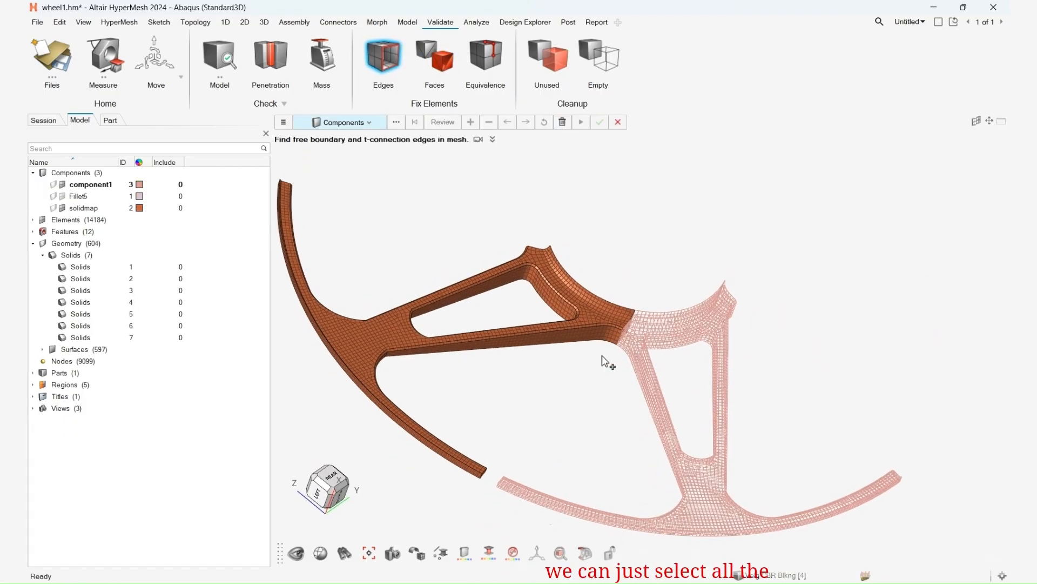
left_click(63, 197)
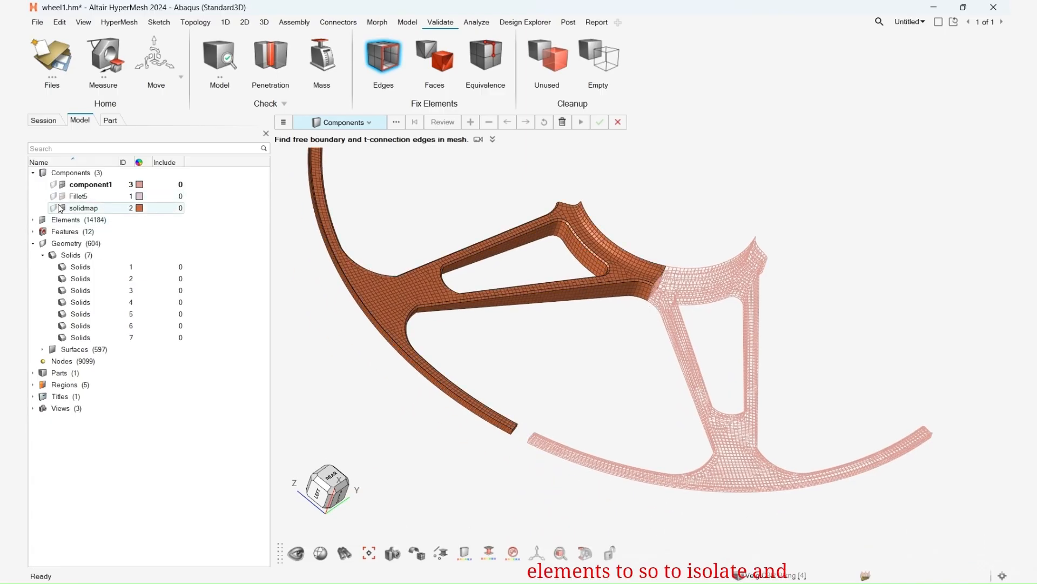
left_click(62, 210)
left_click(63, 210)
scroll(633, 265, "up", 3)
mouse_move(630, 287)
middle_mouse_down()
mouse_move(667, 320)
mouse_move(628, 280)
middle_mouse_up()
scroll(641, 315, "down", 3)
right_click_drag(642, 317, 654, 306)
key("Escape")
Find the nodes shared by the solidmap and component1 components.
key("shift+F5")
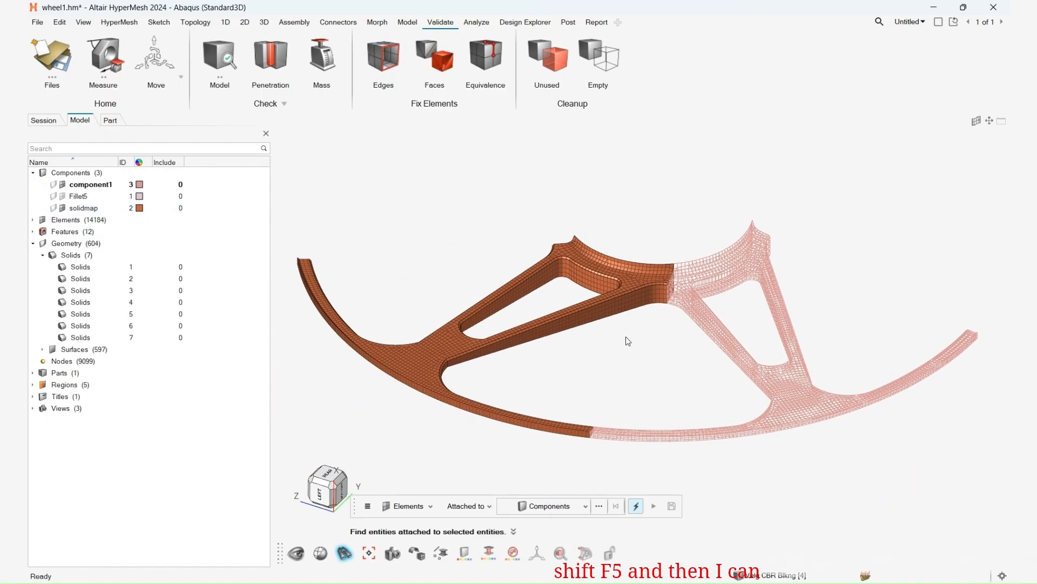
left_click(546, 430)
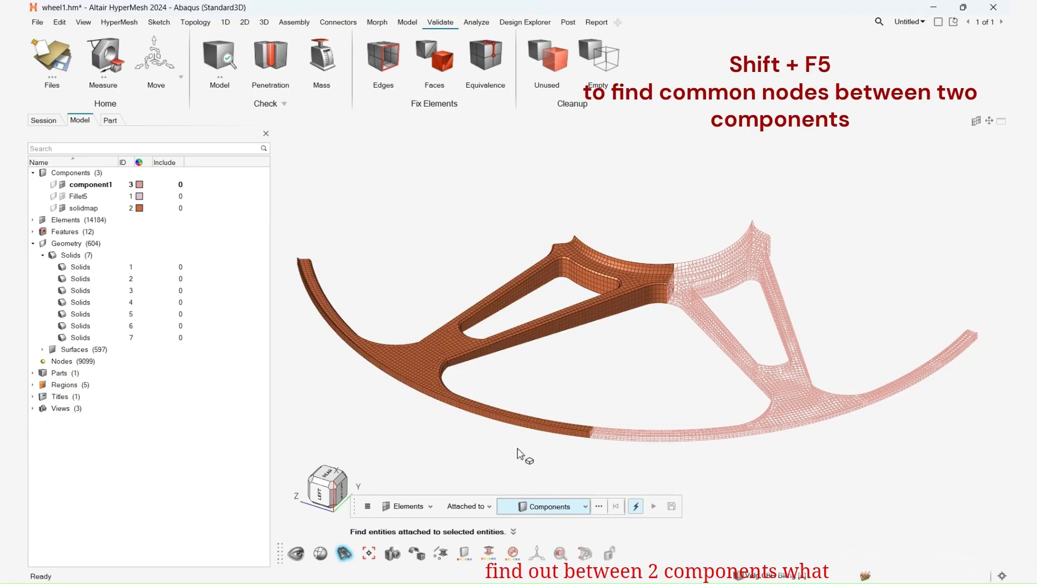
left_click(471, 509)
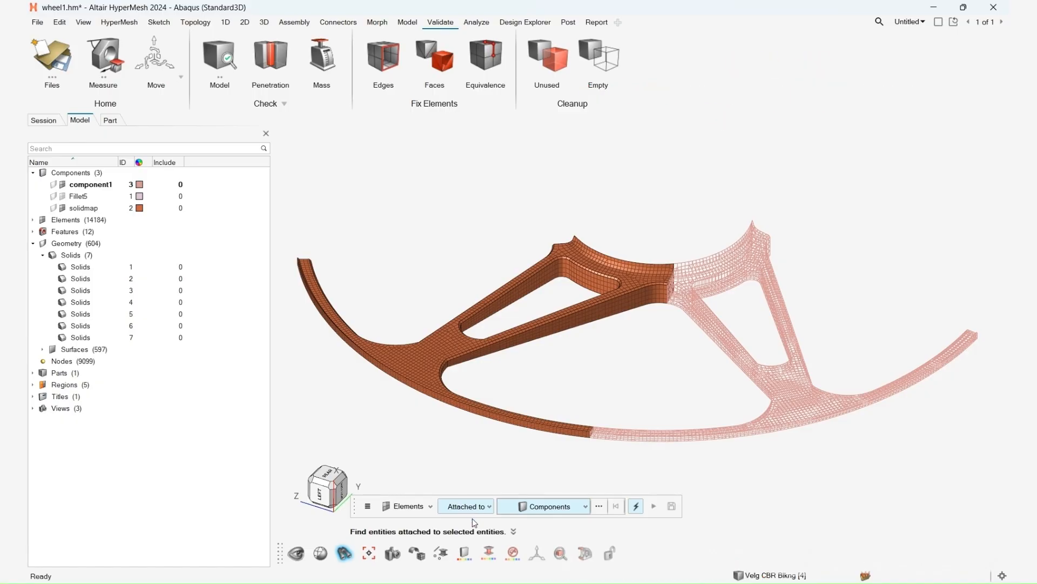
left_click(474, 562)
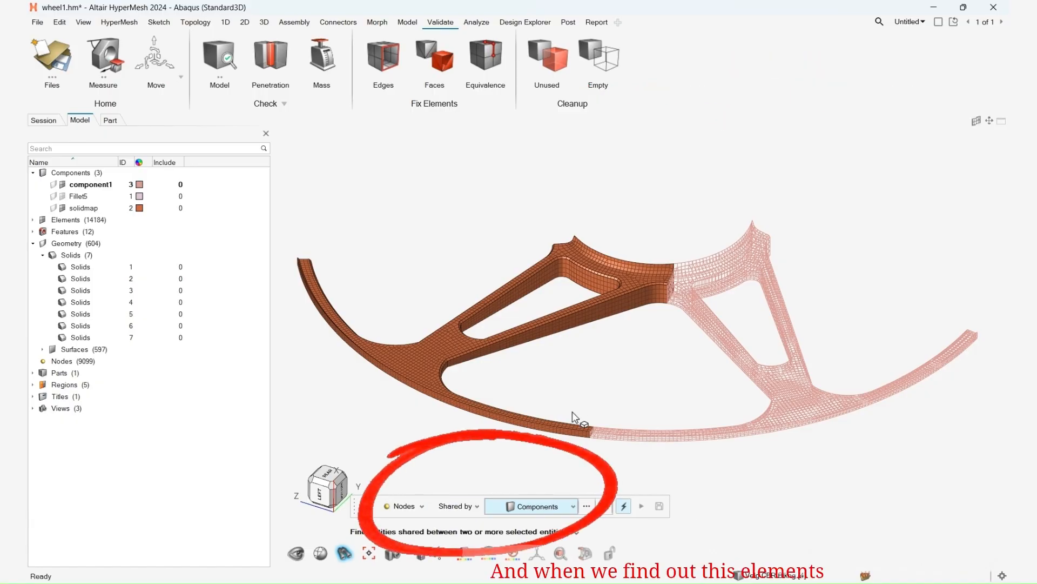
left_click(572, 433)
left_click(618, 432)
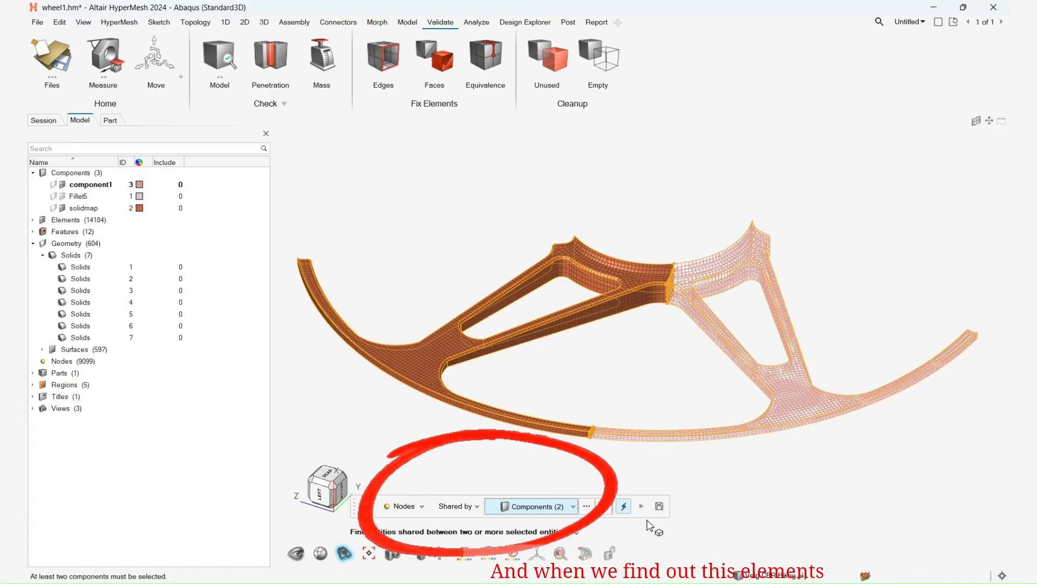
Examine the shared nodes on the rim interface and the hub-side interface for gaps in the connection.
scroll(581, 425, "up", 5)
mouse_move(579, 420)
middle_mouse_down()
mouse_move(530, 430)
mouse_move(556, 410)
middle_mouse_up()
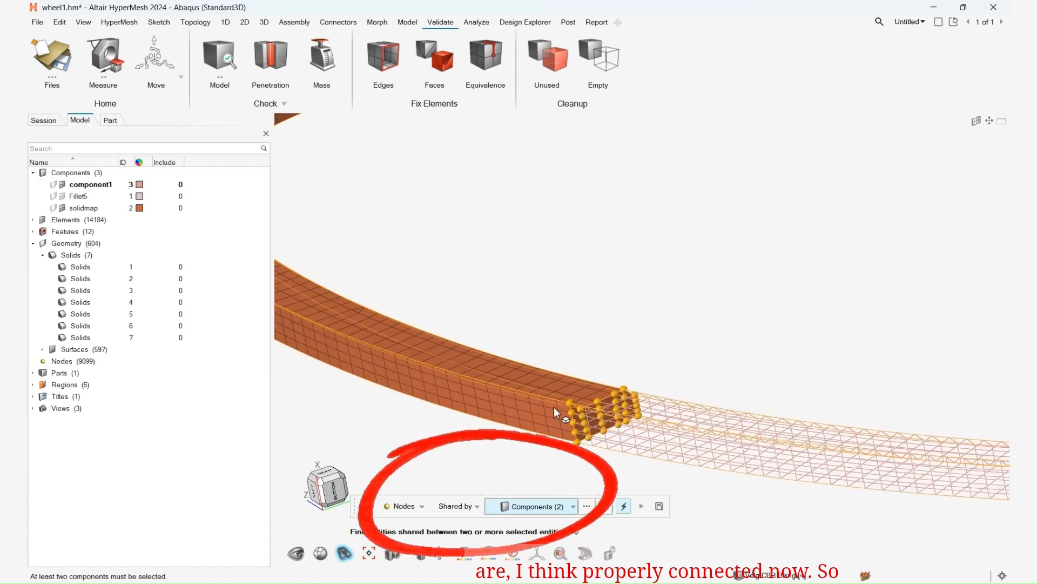
scroll(556, 410, "down", 5)
right_click_drag(661, 307, 481, 465)
scroll(748, 371, "up", 8)
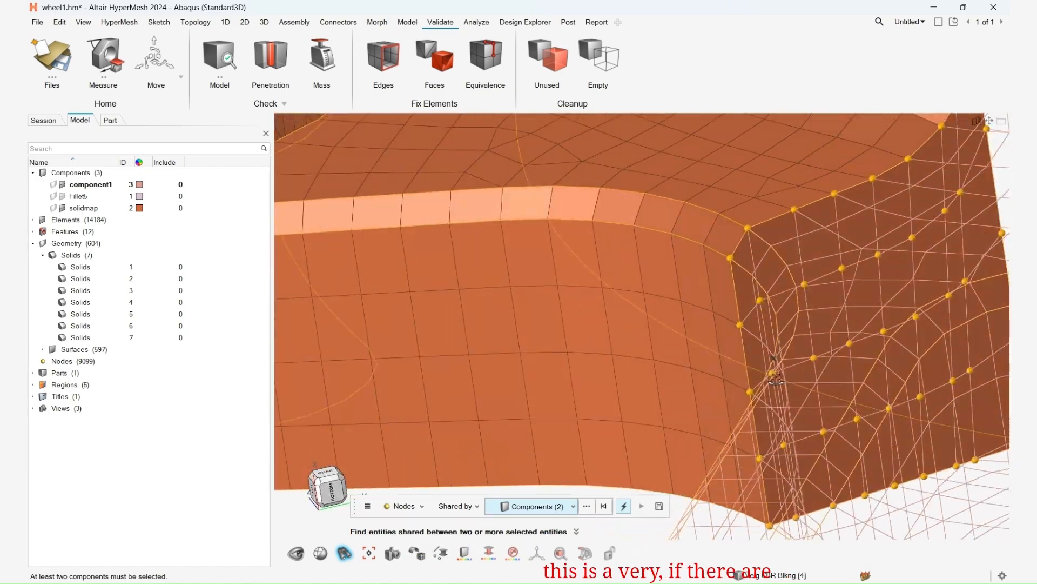
middle_click_drag(776, 379, 799, 346)
right_click_drag(814, 338, 684, 324)
scroll(857, 322, "up", 4)
middle_click_drag(822, 343, 557, 399)
scroll(822, 328, "down", 6)
key("Escape")
scroll(765, 333, "down", 6)
scroll(764, 335, "down", 5)
scroll(556, 395, "up", 4)
scroll(544, 394, "down", 4)
right_click_drag(544, 394, 560, 355)
mouse_move(560, 354)
middle_mouse_down()
mouse_move(585, 390)
mouse_move(563, 387)
mouse_move(566, 335)
middle_mouse_up()
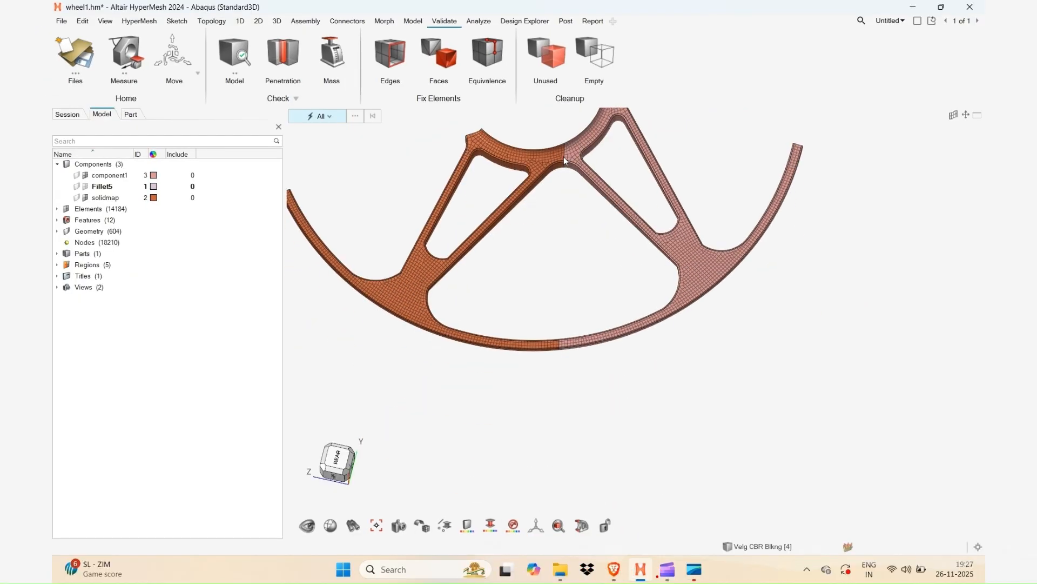
Equivalence the duplicate nodes of the elements around the rim interface with a tolerance of 0.10.
left_click(478, 54)
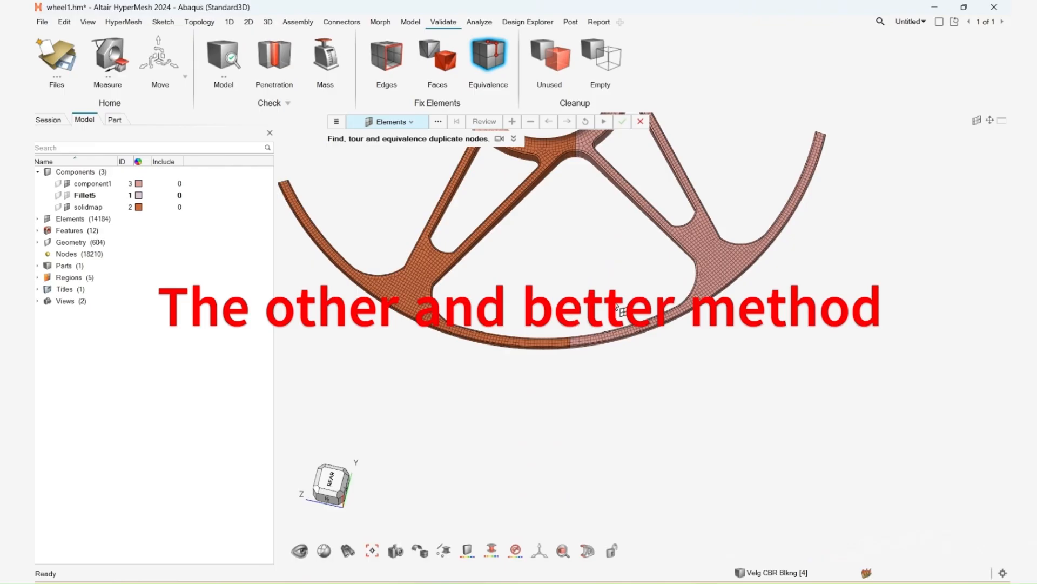
left_click_drag(618, 307, 532, 442)
scroll(613, 324, "up", 3)
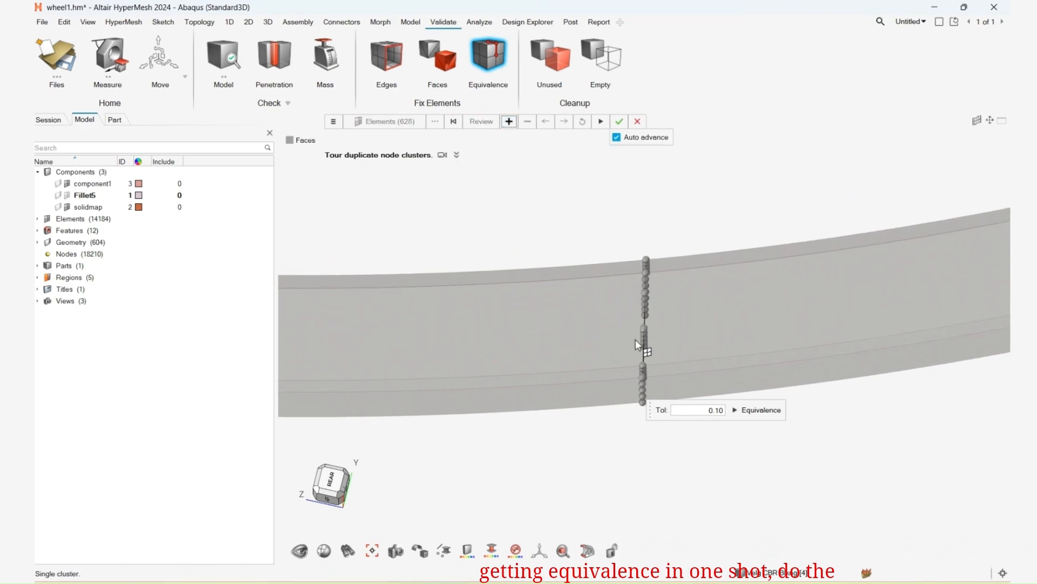
middle_click_drag(610, 354, 565, 333)
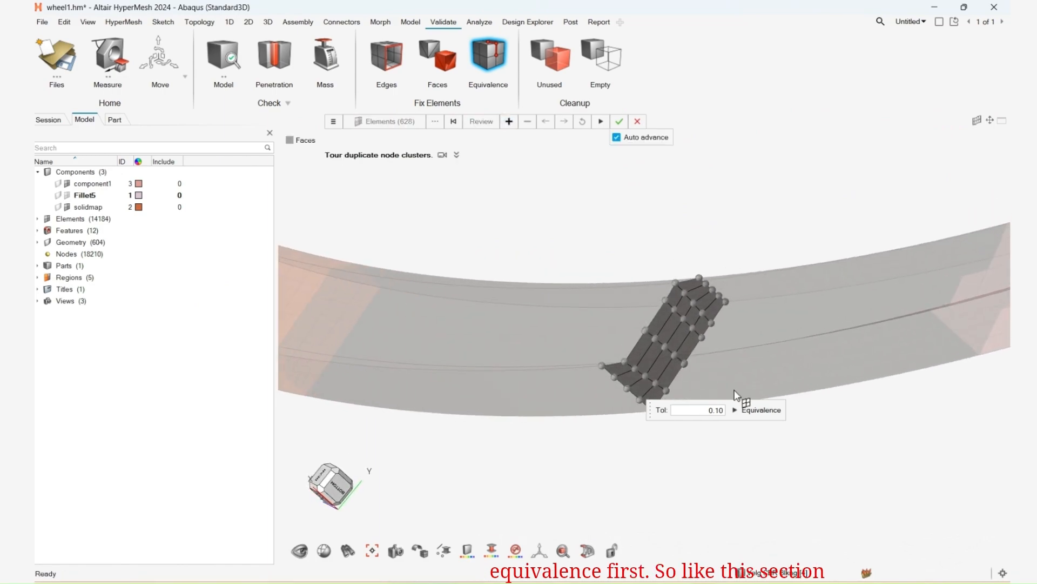
left_click(759, 410)
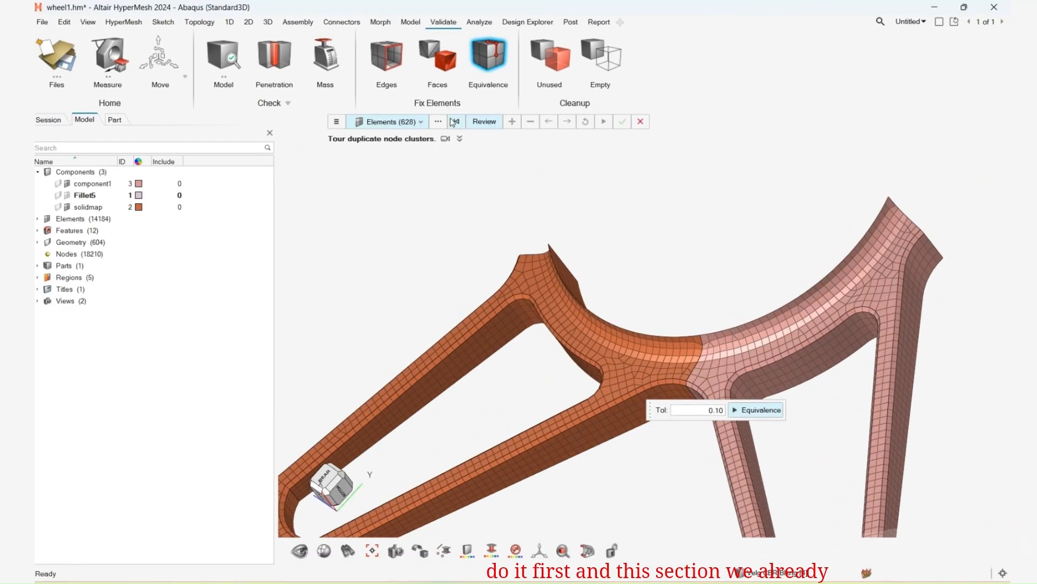
left_click(453, 120)
middle_click_drag(650, 325, 713, 314)
left_click_drag(760, 226, 576, 504)
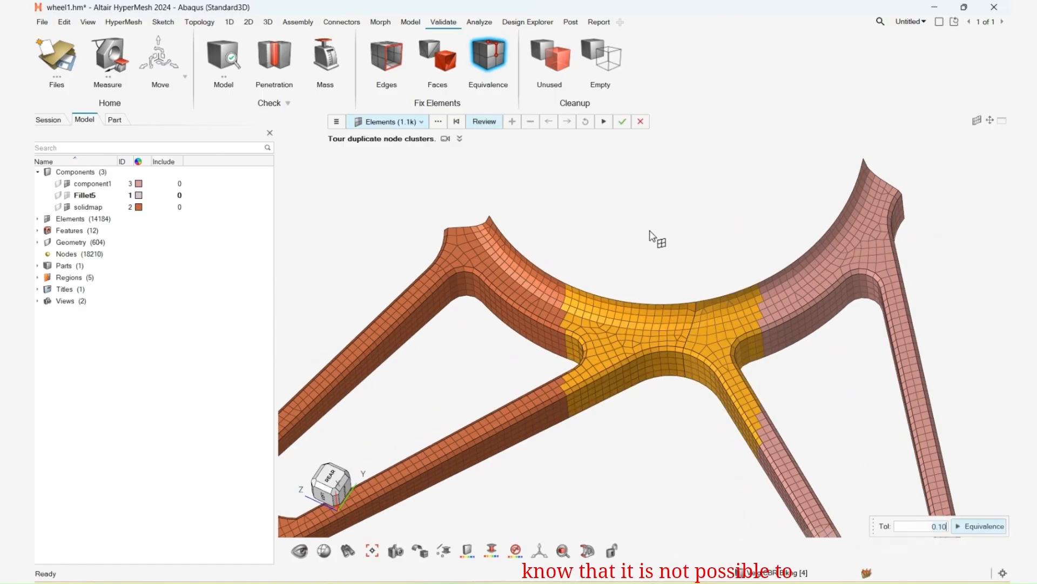
left_click(475, 122)
middle_click_drag(699, 366, 723, 344)
key("Escape")
key("Escape")
Delete the single layer of solidmap elements that borders component1 at the hub-side interface.
right_click_drag(699, 343, 724, 313)
key("e")
scroll(709, 324, "down", 5)
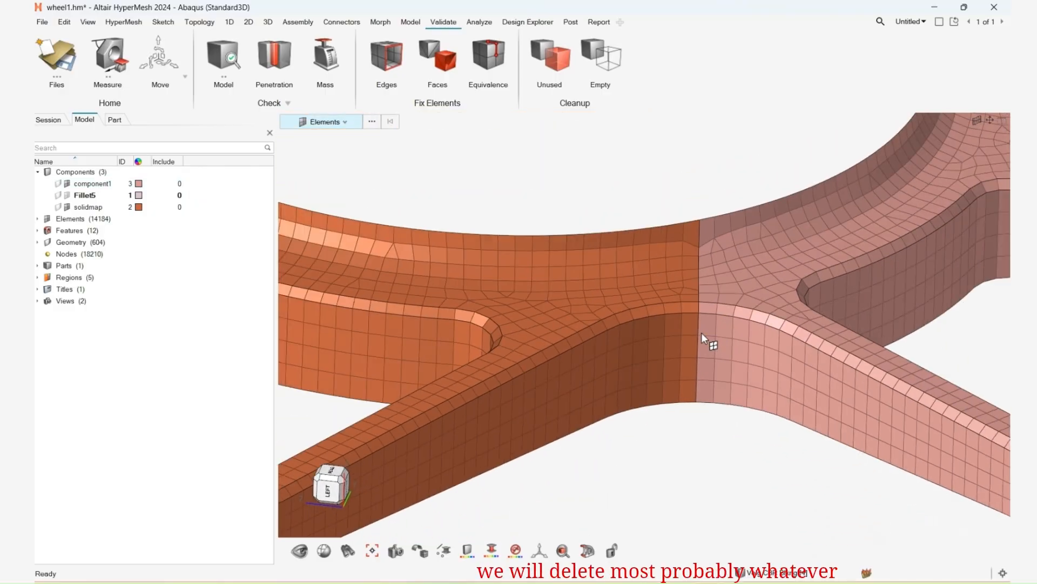
left_click_drag(694, 212, 690, 420)
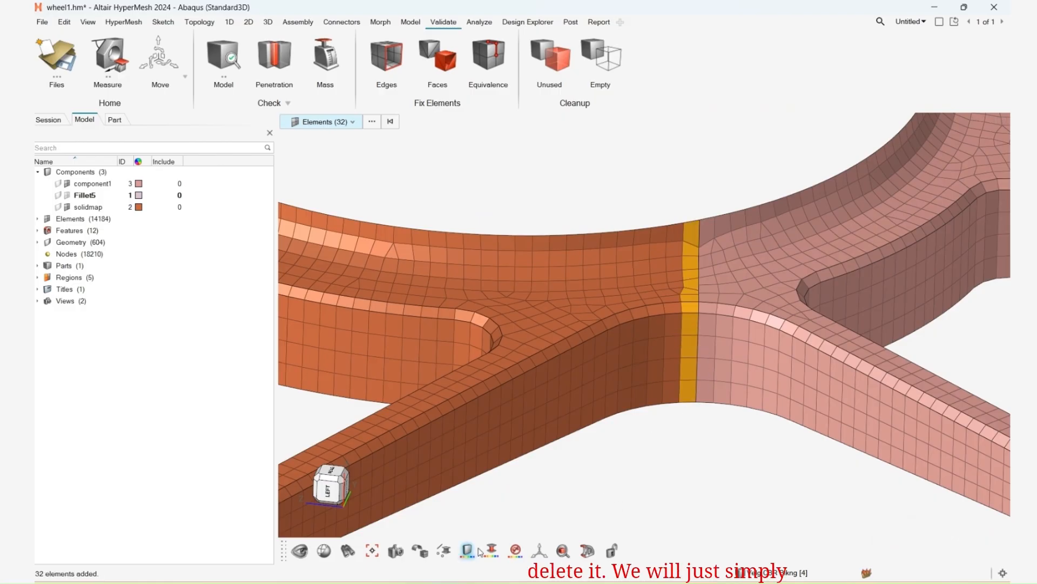
left_click(420, 550)
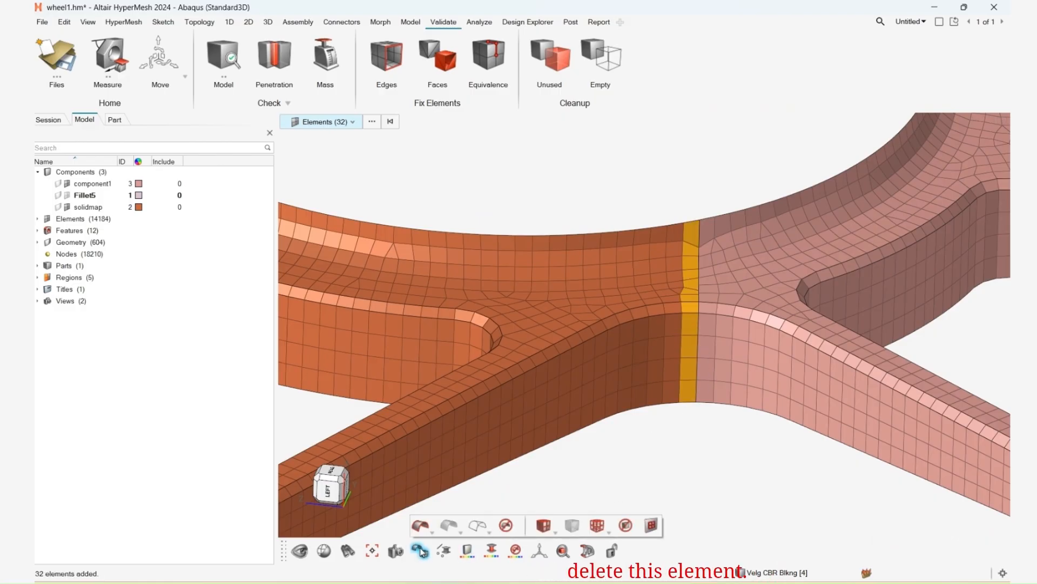
left_click(597, 525)
left_click_drag(713, 294, 691, 327, "ctrl")
scroll(697, 316, "up", 5)
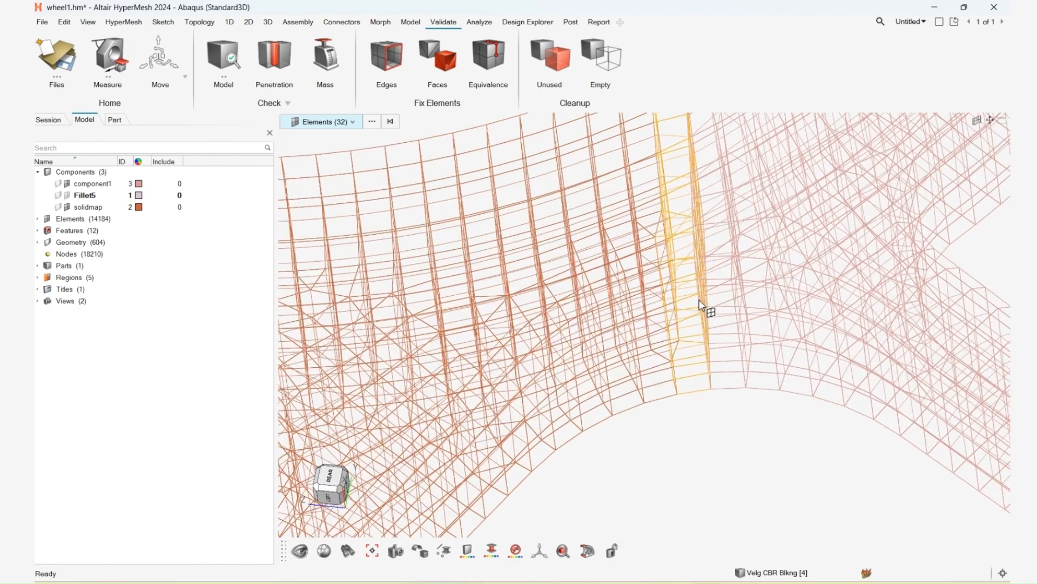
key("Delete")
Return the mesh display from wireframe to shaded elements with mesh lines.
middle_click_drag(700, 305, 679, 301)
left_click(420, 550)
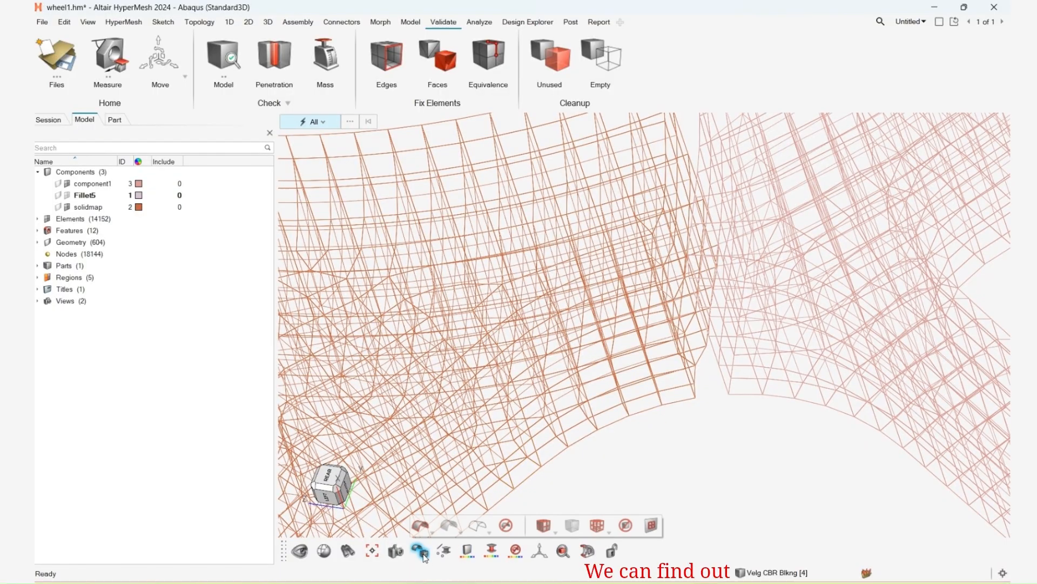
left_click(544, 525)
mouse_move(699, 264)
middle_mouse_down()
mouse_move(649, 287)
mouse_move(689, 262)
mouse_move(660, 275)
mouse_move(696, 277)
mouse_move(745, 256)
mouse_move(710, 274)
mouse_move(681, 238)
middle_mouse_up()
Extract the free faces of the element layers on both sides of the hub-side gap into a ^faces component.
left_click(433, 72)
scroll(638, 264, "down", 3)
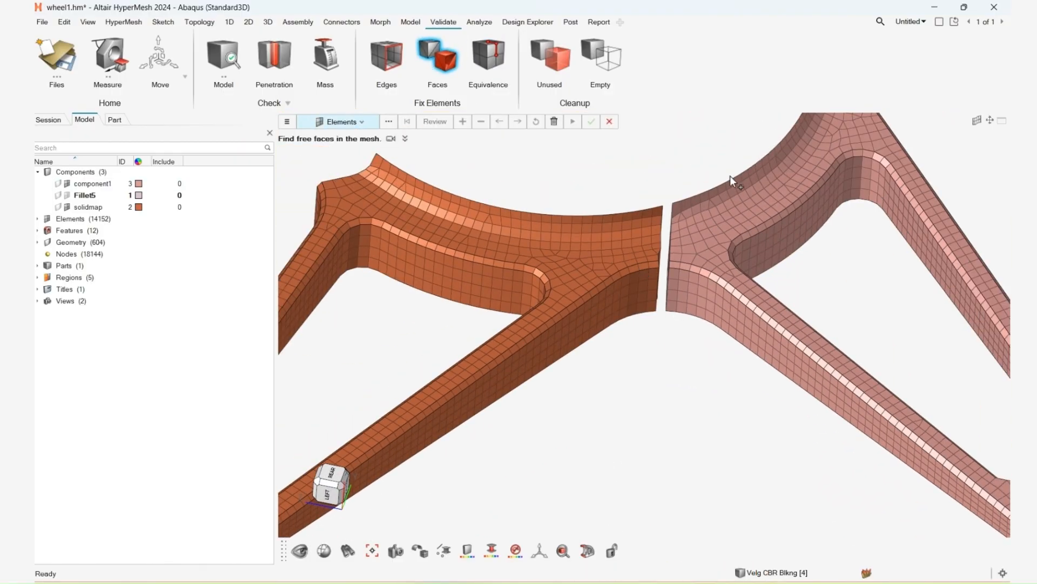
scroll(664, 273, "up", 8)
scroll(664, 273, "down", 5)
left_click(556, 268)
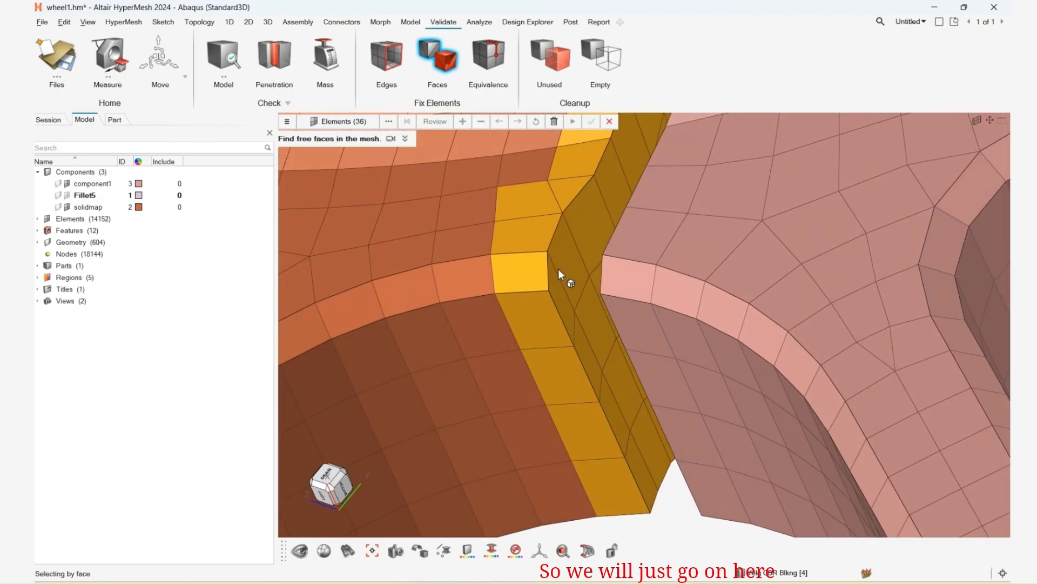
scroll(639, 277, "up", 3)
left_click(639, 277)
scroll(635, 278, "up", 1)
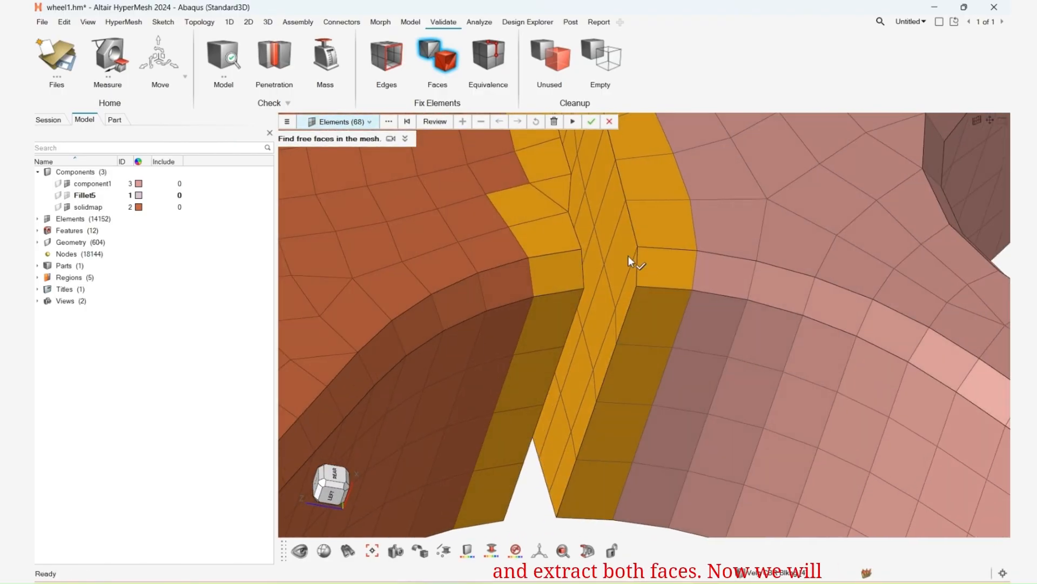
left_click(592, 121)
Hide component1 and solidmap so that only the extracted ^faces elements are displayed.
scroll(682, 258, "up", 3)
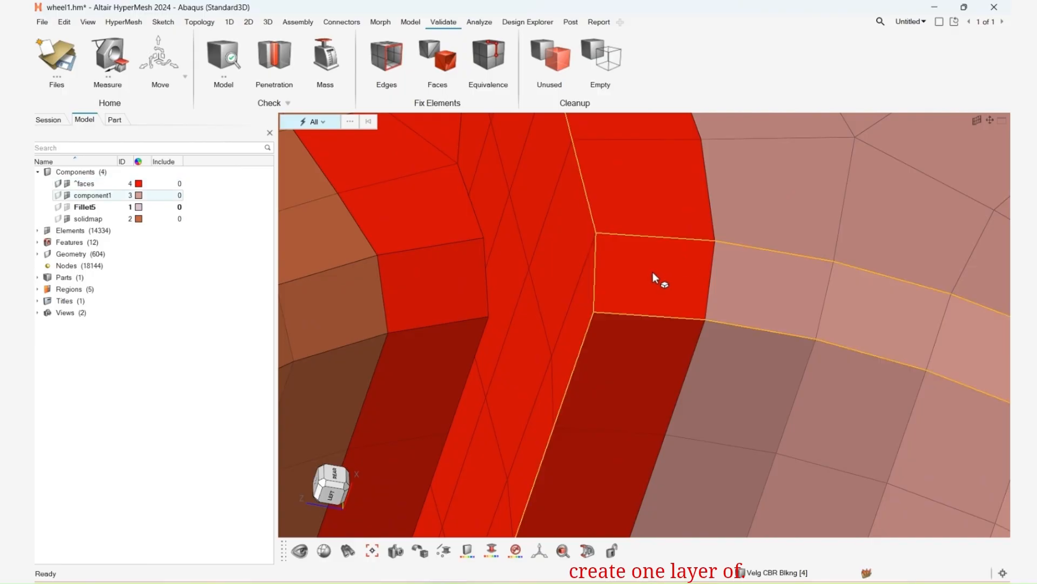
left_click(67, 195)
left_click(66, 218)
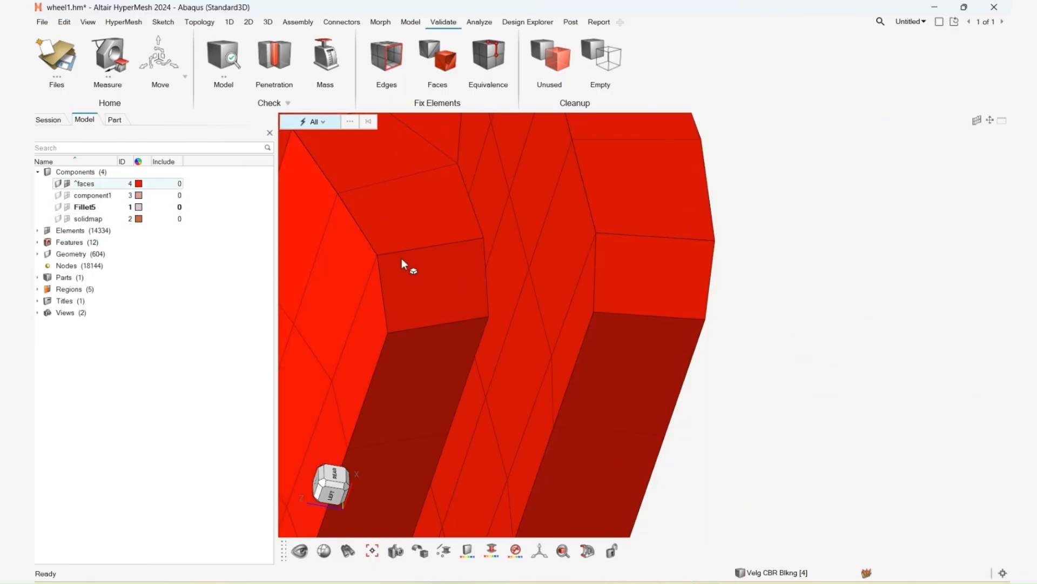
scroll(448, 273, "down", 5)
middle_click_drag(448, 269, 397, 275)
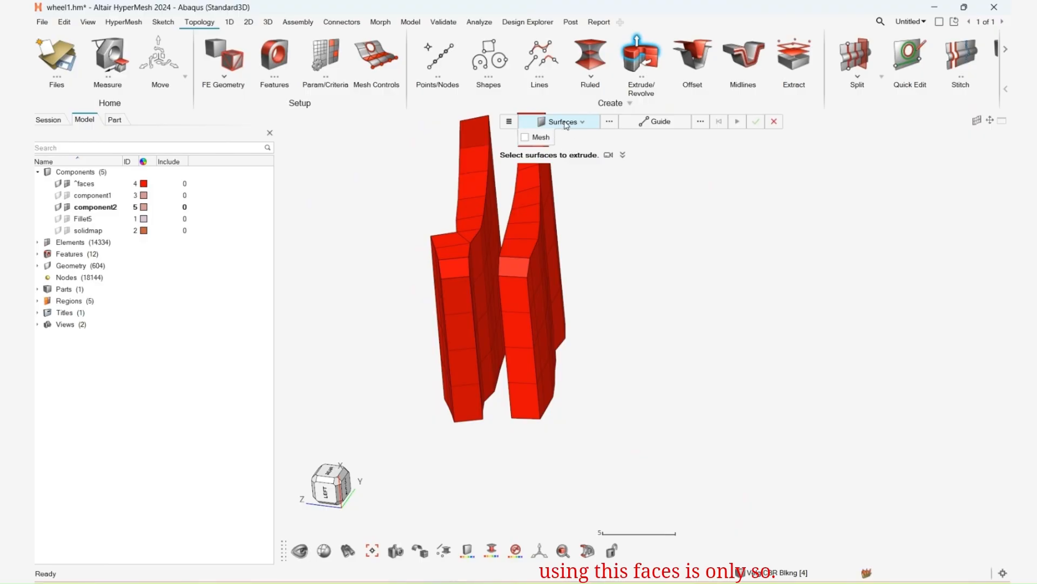
Set the Extrude tool to mesh mode with elements as both the source and the target entities.
left_click(534, 137)
left_click(561, 122)
left_click(546, 173)
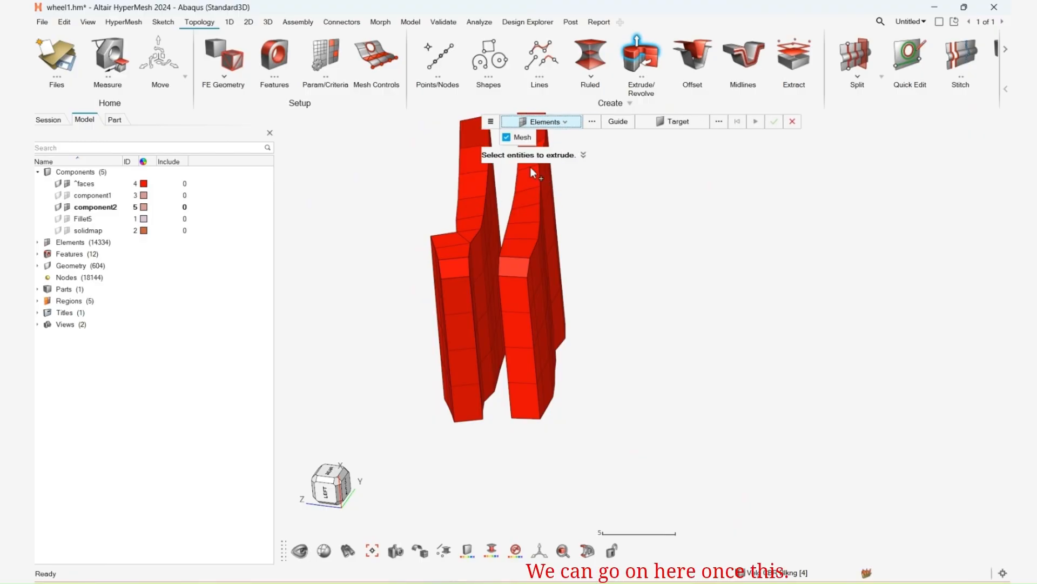
left_click(490, 122)
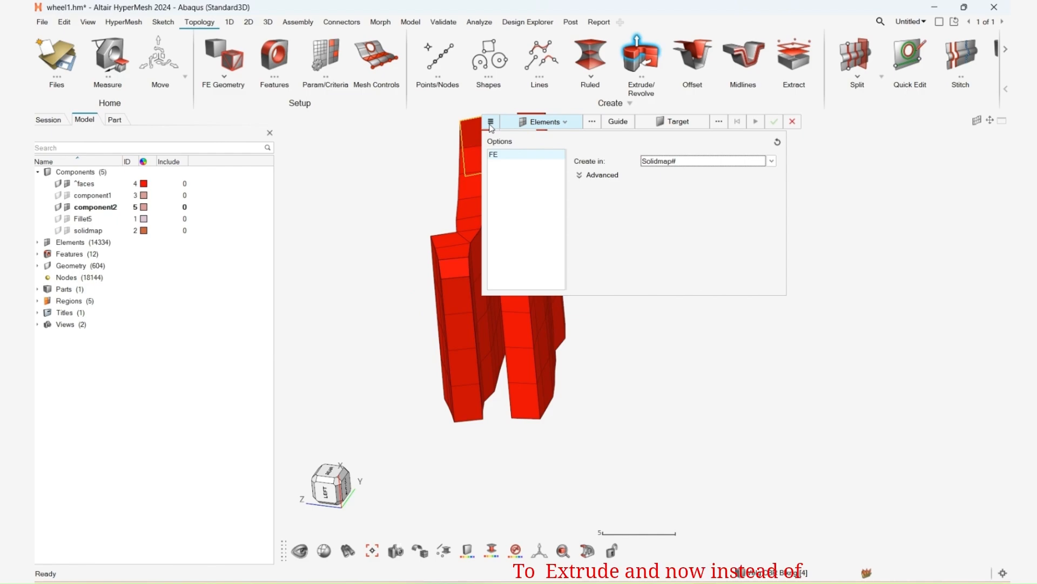
left_click(491, 122)
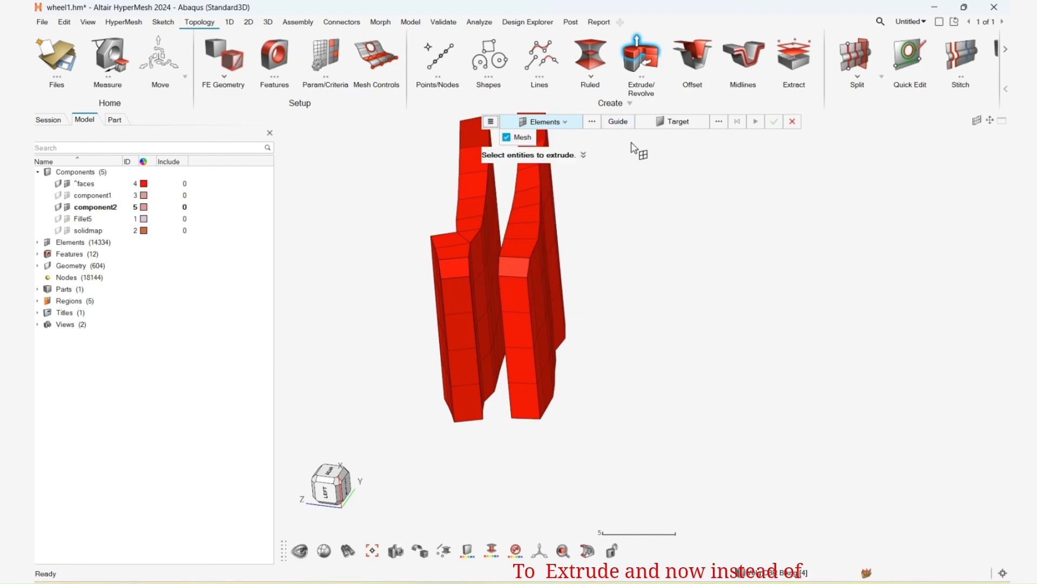
left_click(672, 128)
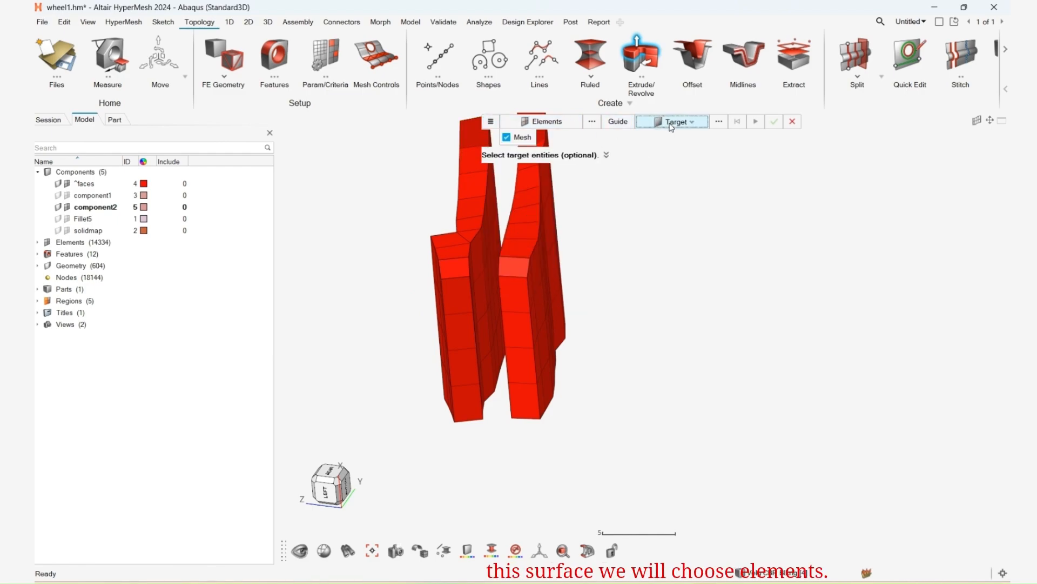
left_click(677, 126)
left_click(675, 152)
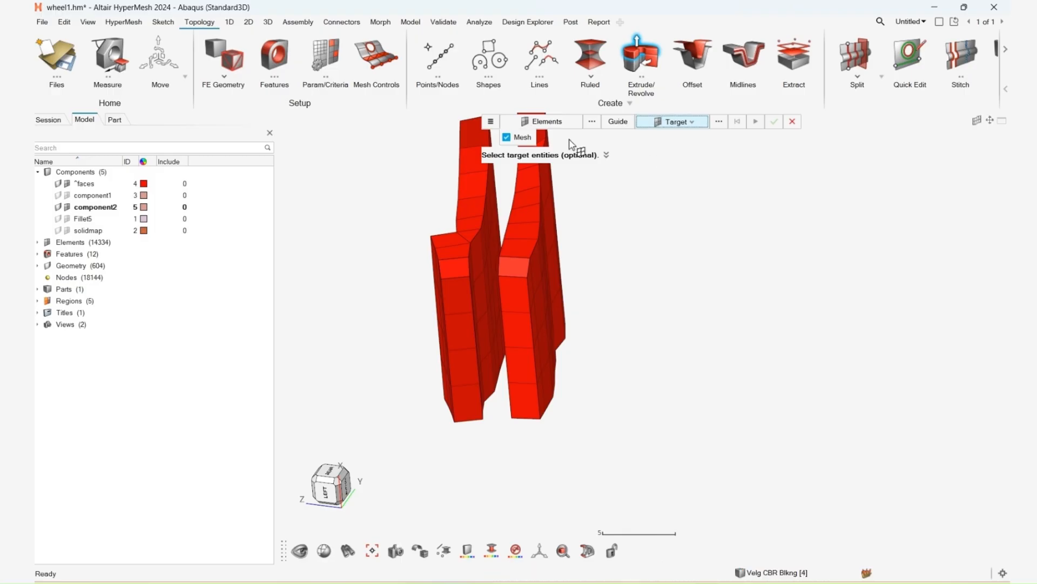
Extrude a solid element layer across the gap, using one inner ^faces side as source and the opposite one as target.
left_click(539, 122)
middle_click_drag(496, 240, 536, 292)
double_click(532, 289)
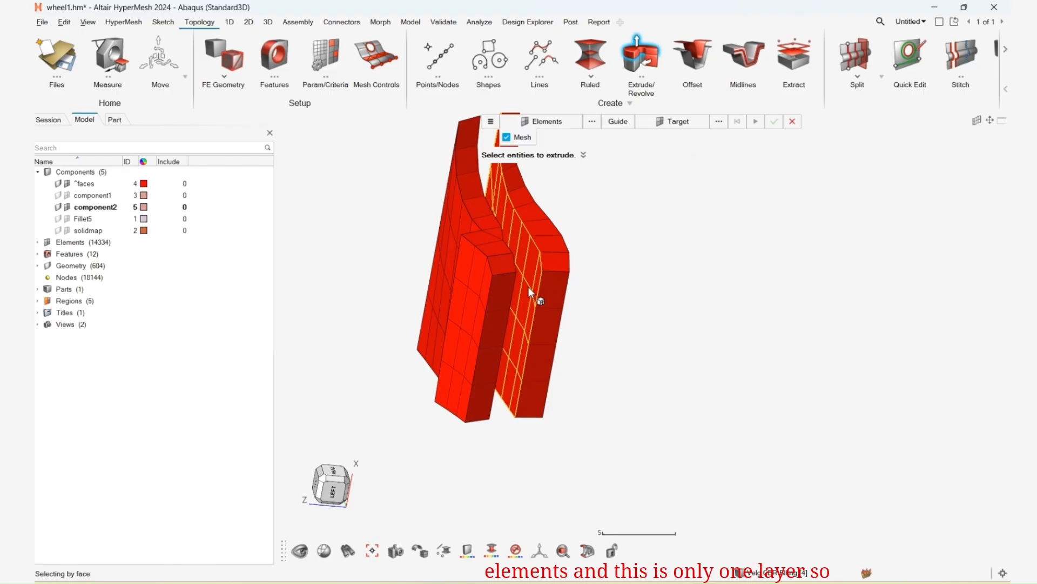
middle_click(642, 177)
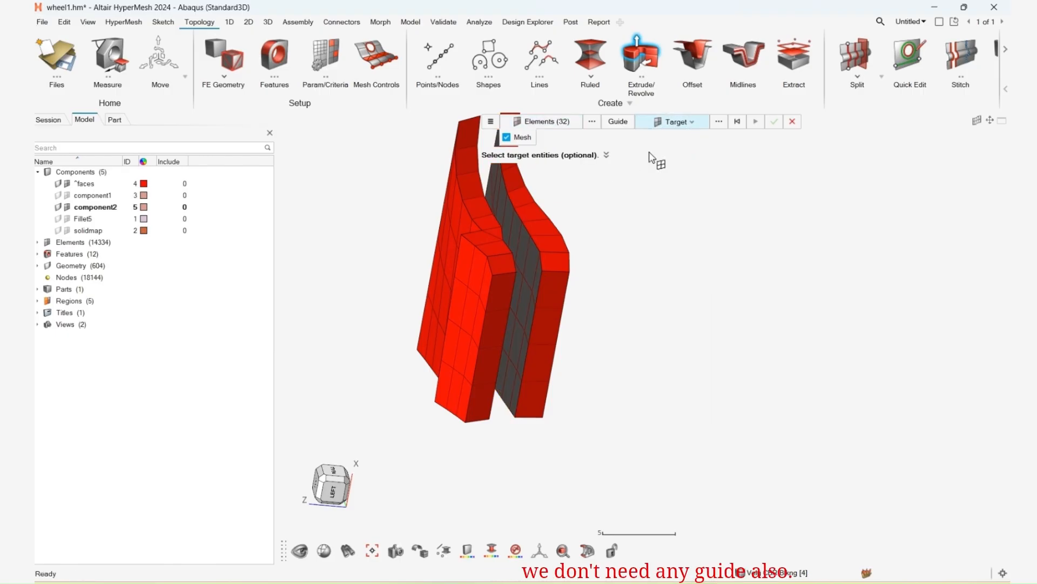
middle_click_drag(488, 276, 617, 276)
double_click(520, 299)
left_click(774, 121)
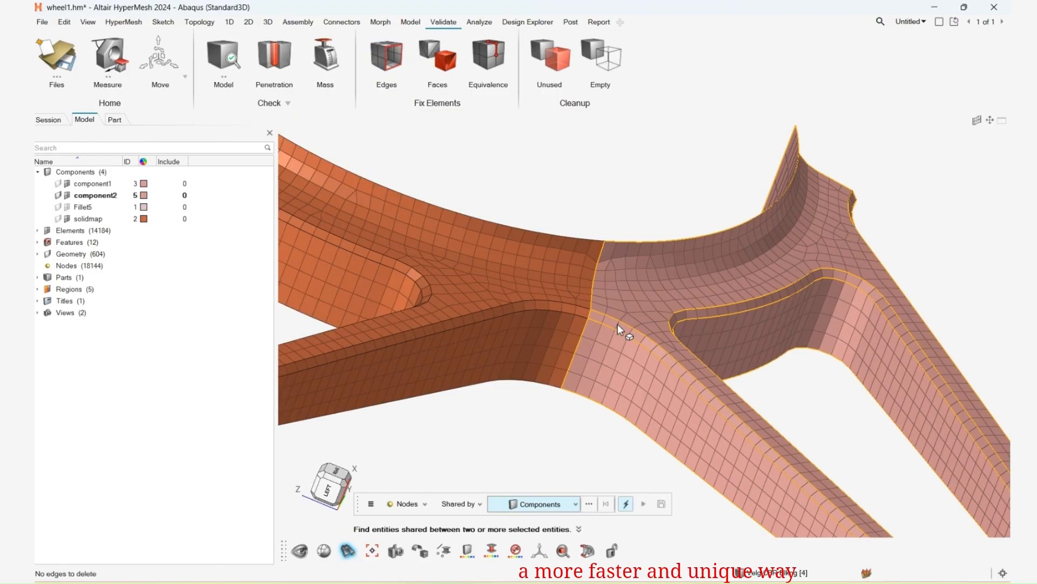
Find the nodes shared by component1 and solidmap at the rebuilt hub-side interface.
left_click(617, 331)
left_click(541, 326)
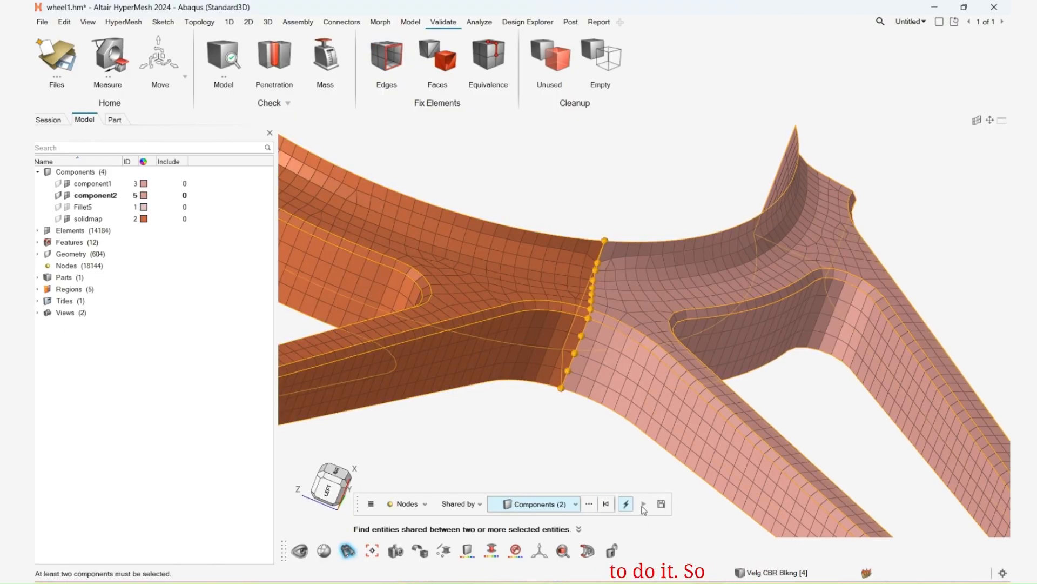
scroll(596, 381, "up", 4)
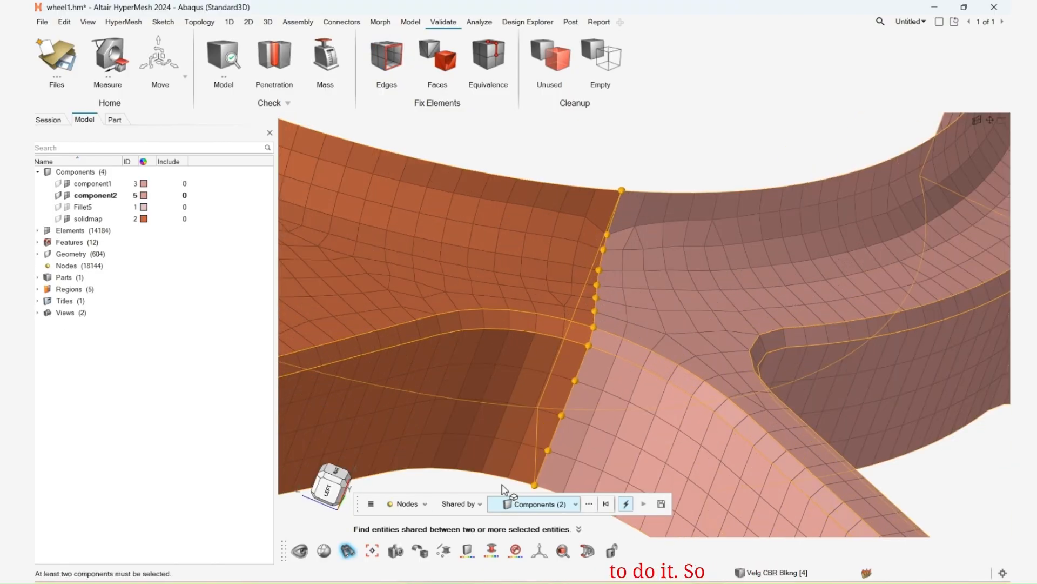
Show the mesh in wireframe and examine whether the shared nodes cover the whole hub-side interface.
left_click(420, 550)
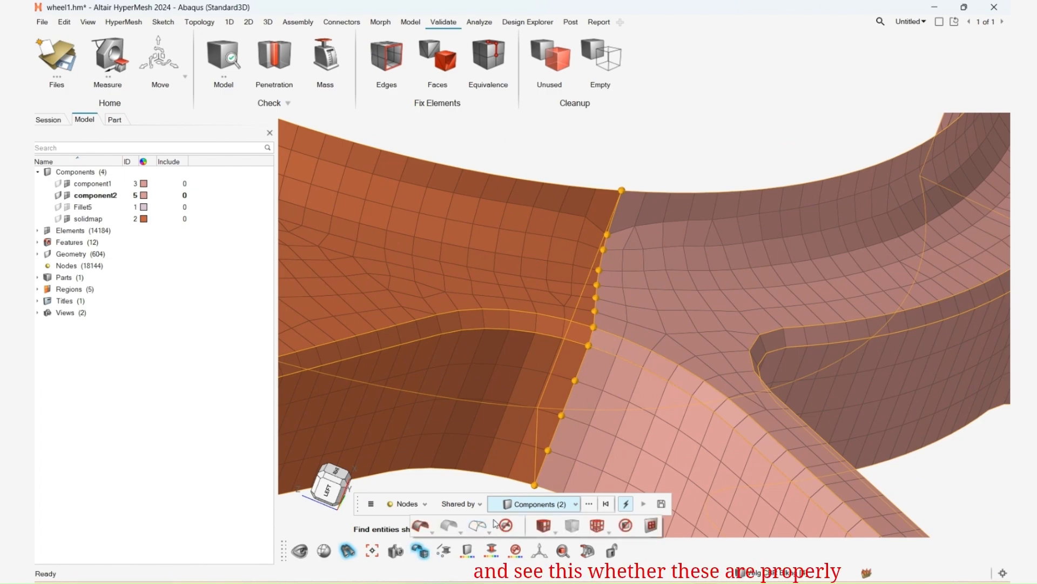
left_click(598, 526)
mouse_move(592, 349)
middle_mouse_down()
mouse_move(619, 368)
mouse_move(612, 363)
mouse_move(597, 396)
mouse_move(585, 368)
middle_mouse_up()
scroll(586, 362, "down", 8)
right_click_drag(594, 399, 618, 377)
scroll(660, 356, "up", 8)
scroll(658, 374, "down", 4)
scroll(544, 288, "up", 5)
right_click_drag(551, 292, 554, 415)
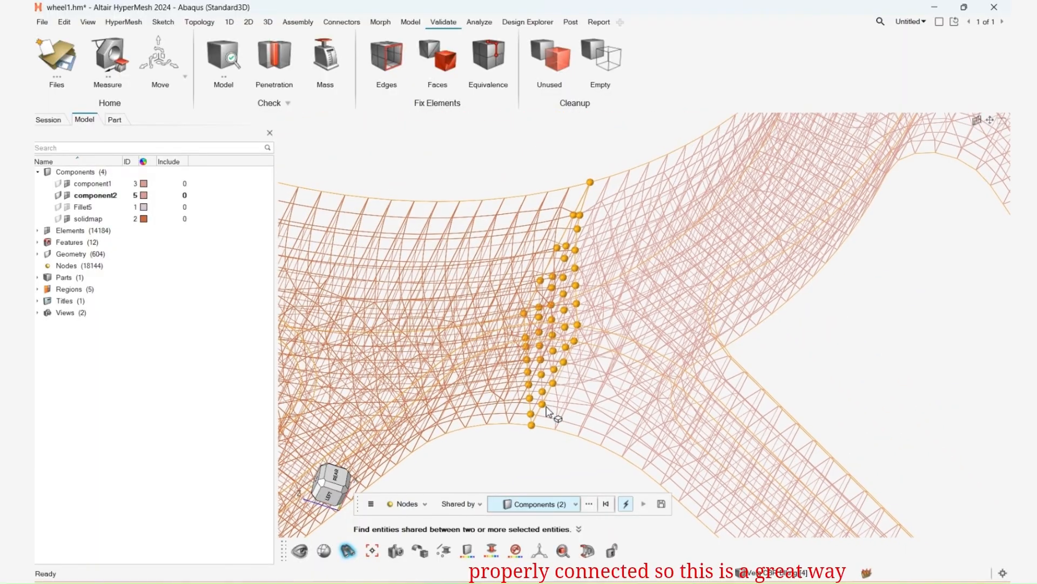